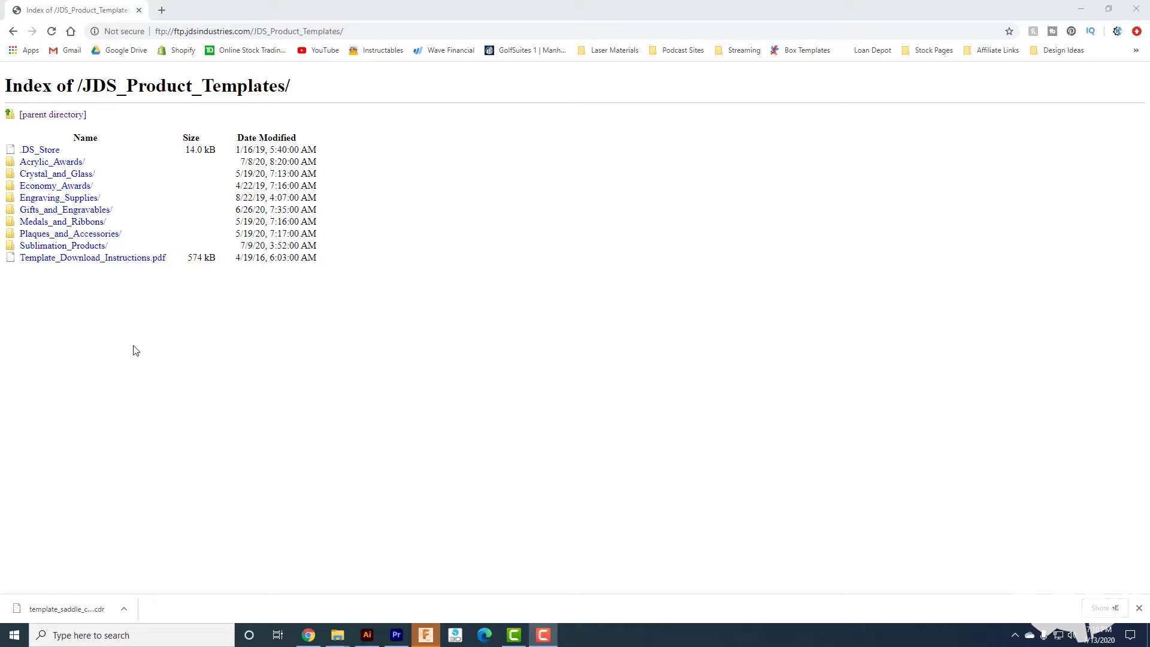
Step: Download FSK502.eps from the JDS Gifts_and_Engravables template folder
left_click(82, 211)
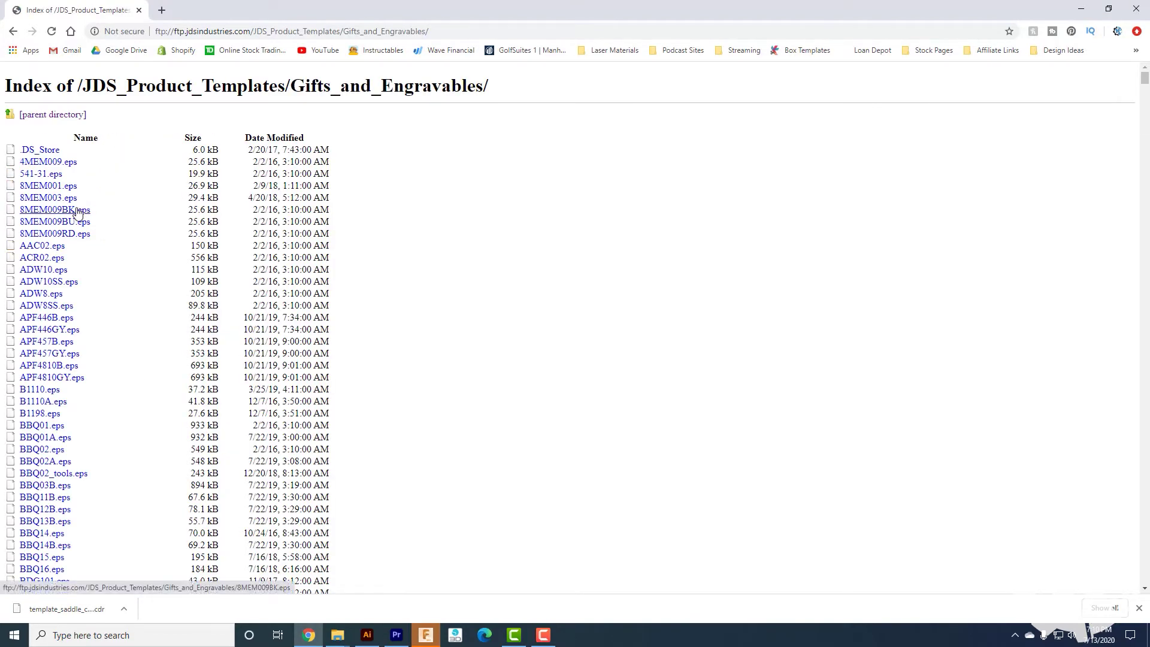
left_click_drag(1145, 78, 1142, 123)
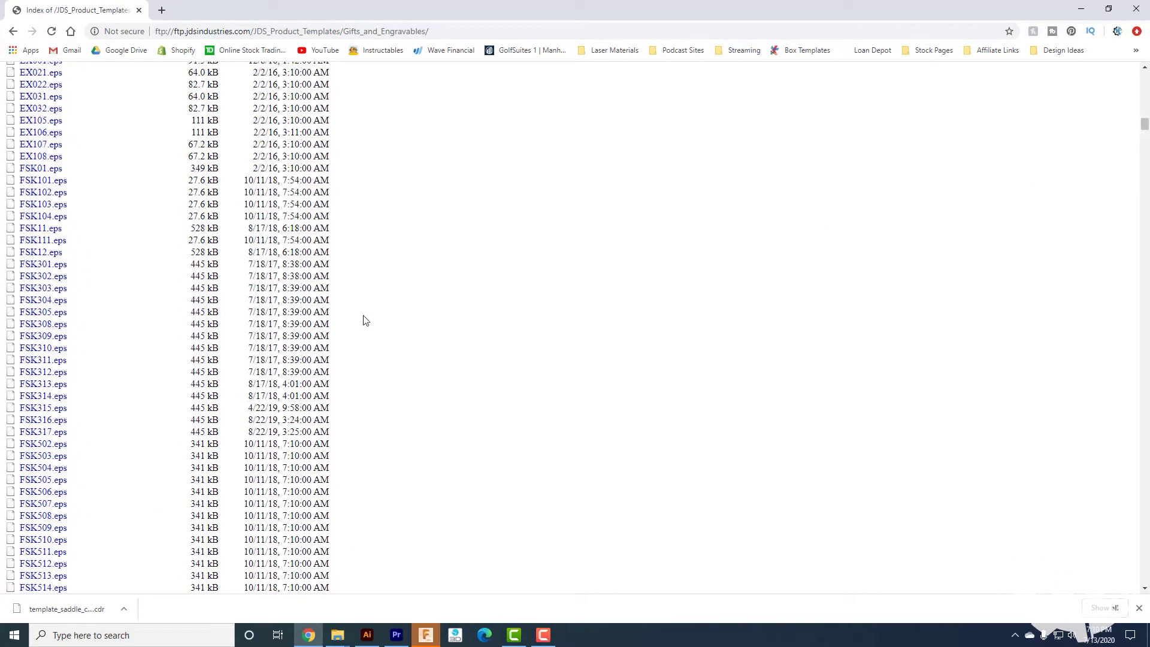
scroll(361, 321, "down", 3)
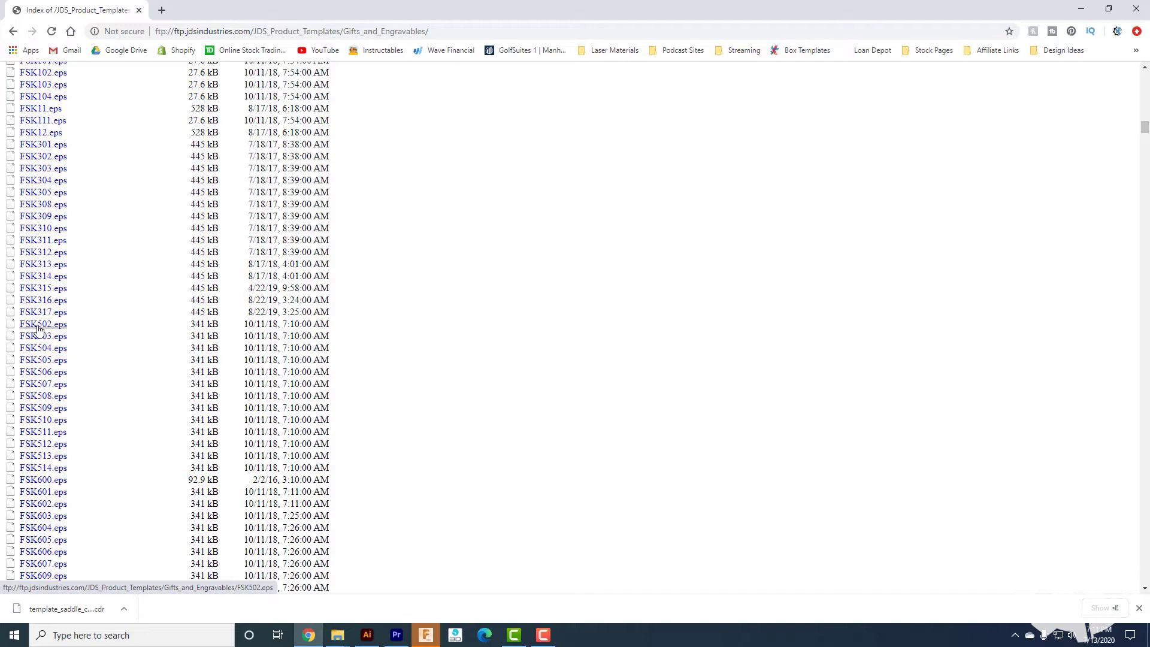
left_click(39, 323)
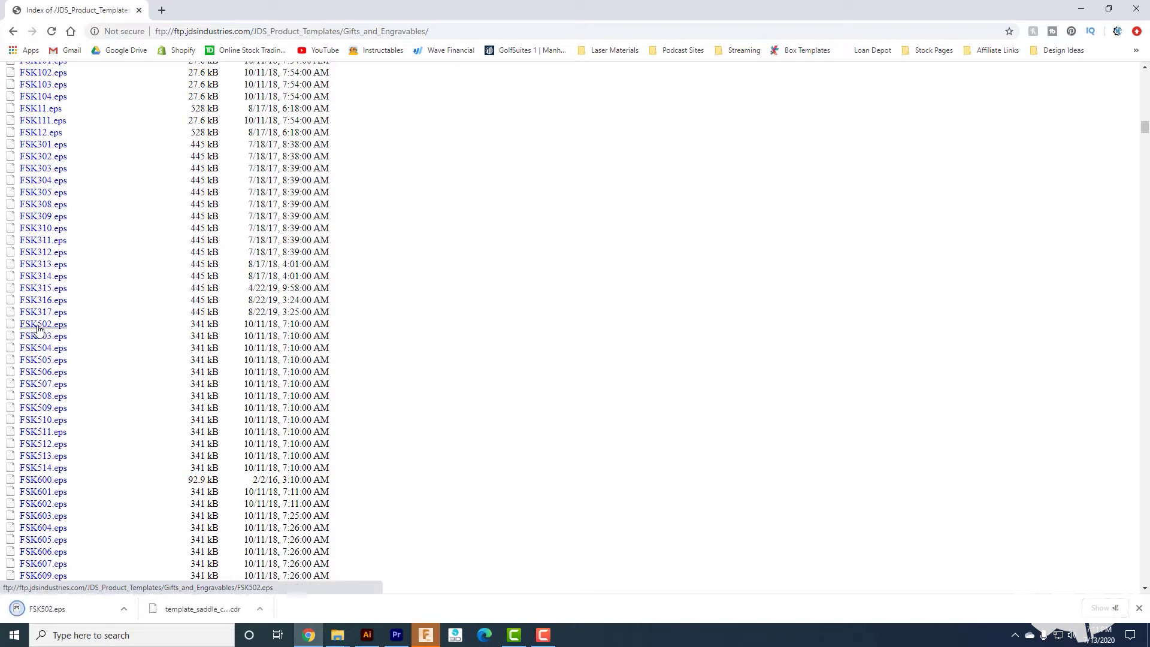
Step: Open FSK502.eps in Illustrator and select its whole flask outline
left_click(367, 635)
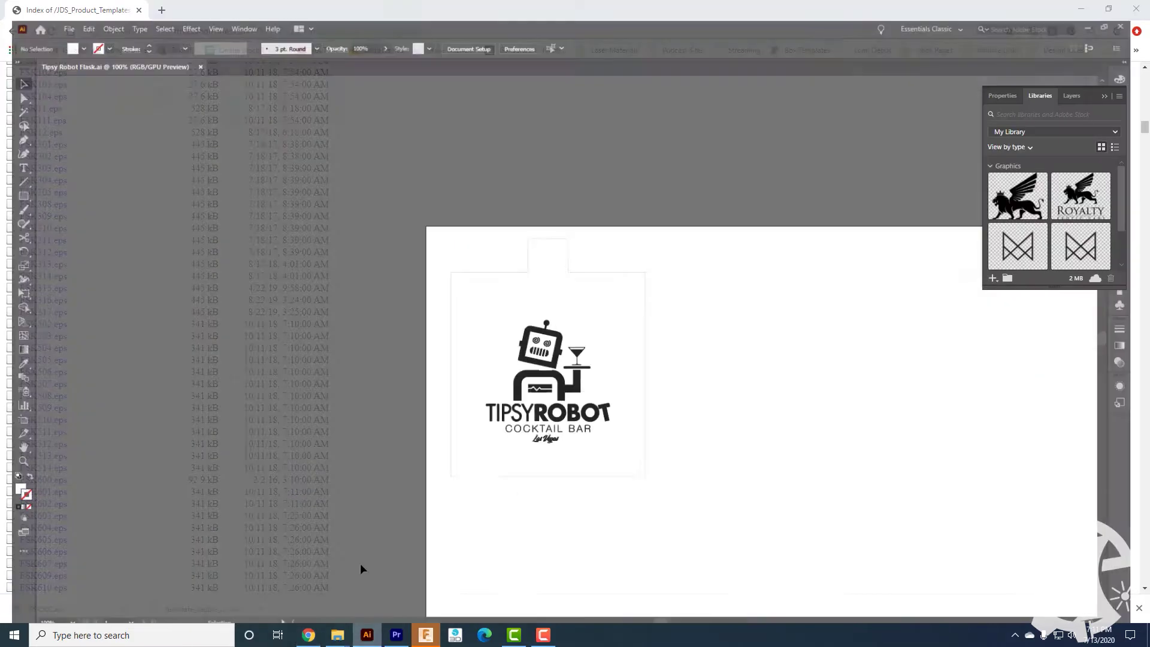
left_click(58, 8)
left_click(72, 30)
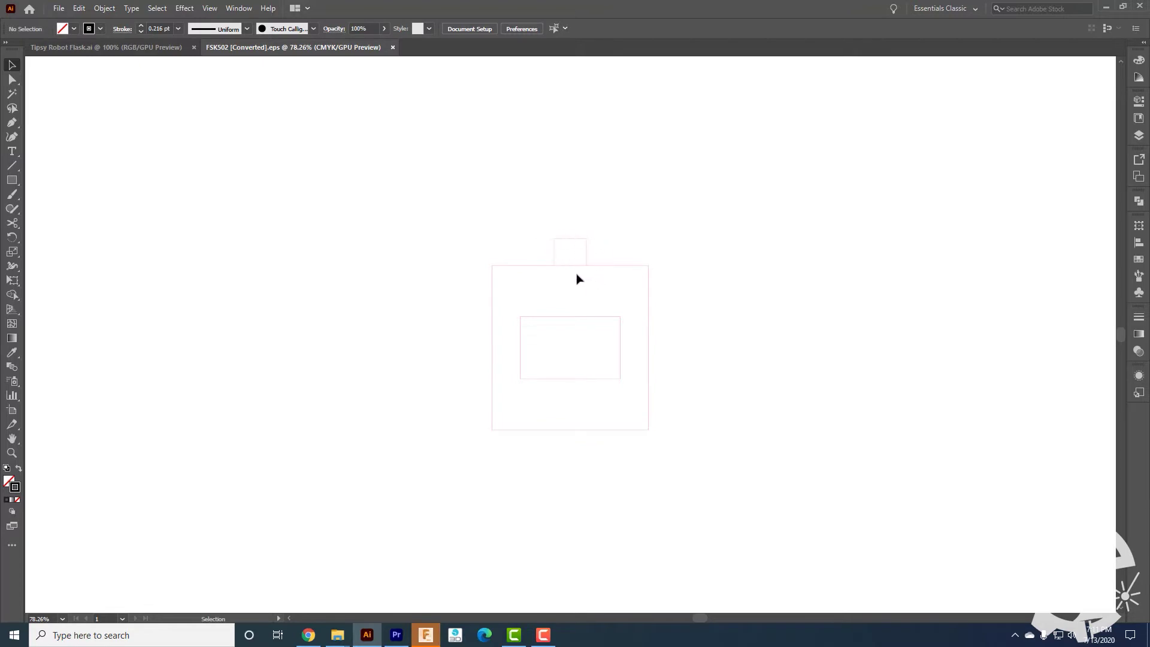
mouse_move(408, 188)
left_mouse_down()
mouse_move(719, 518)
mouse_move(713, 510)
left_mouse_up()
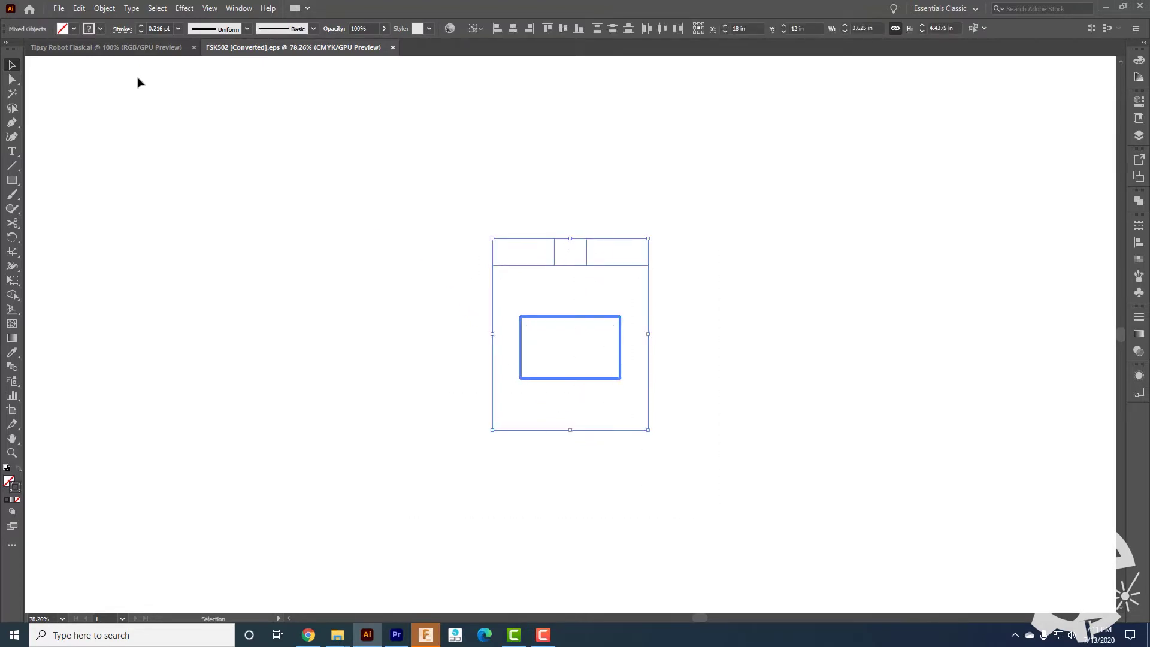
Step: Paste the flask outline into Tipsy Robot Flask.ai, to the right of the logo flask
left_click(105, 48)
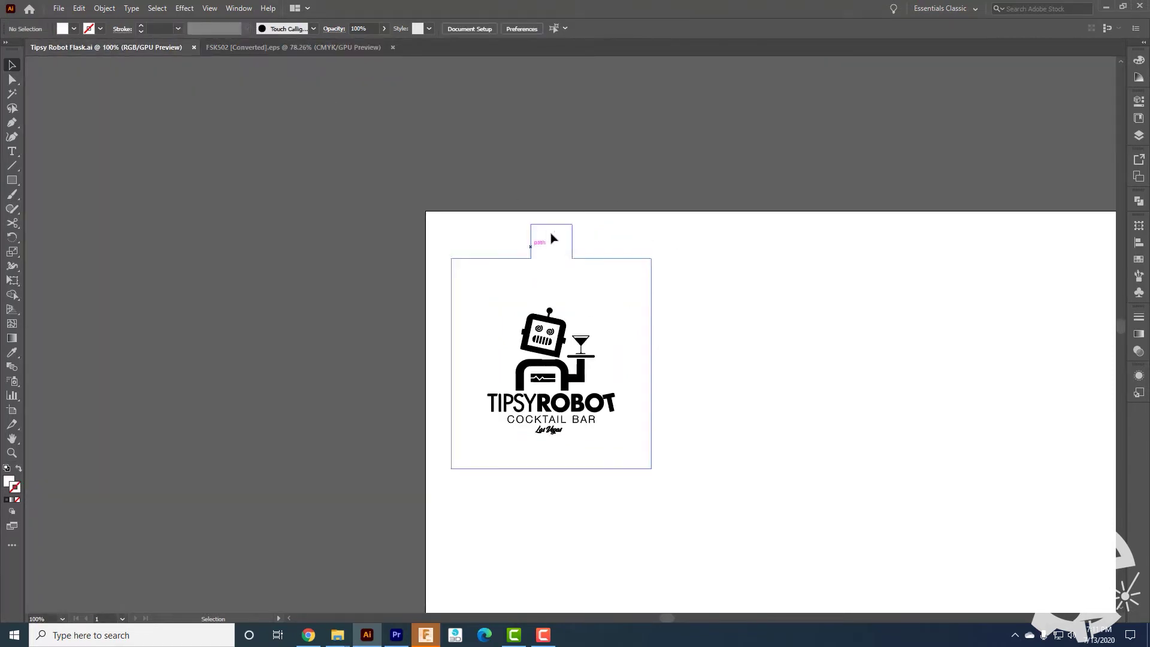
key("a")
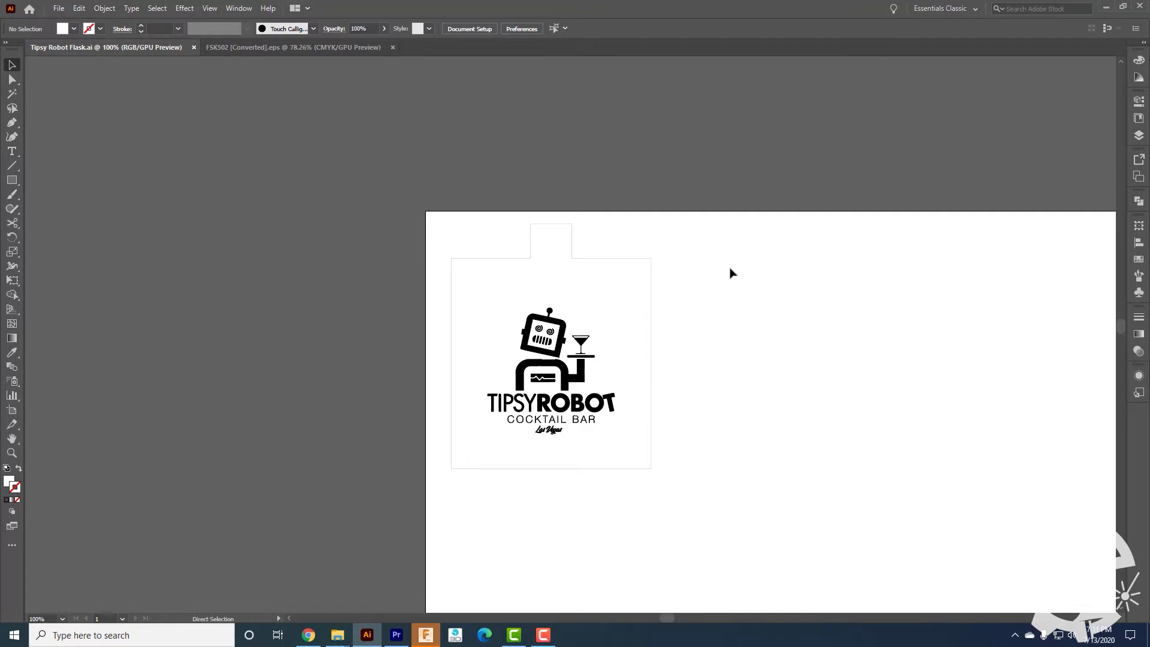
key("v")
key("ctrl+v")
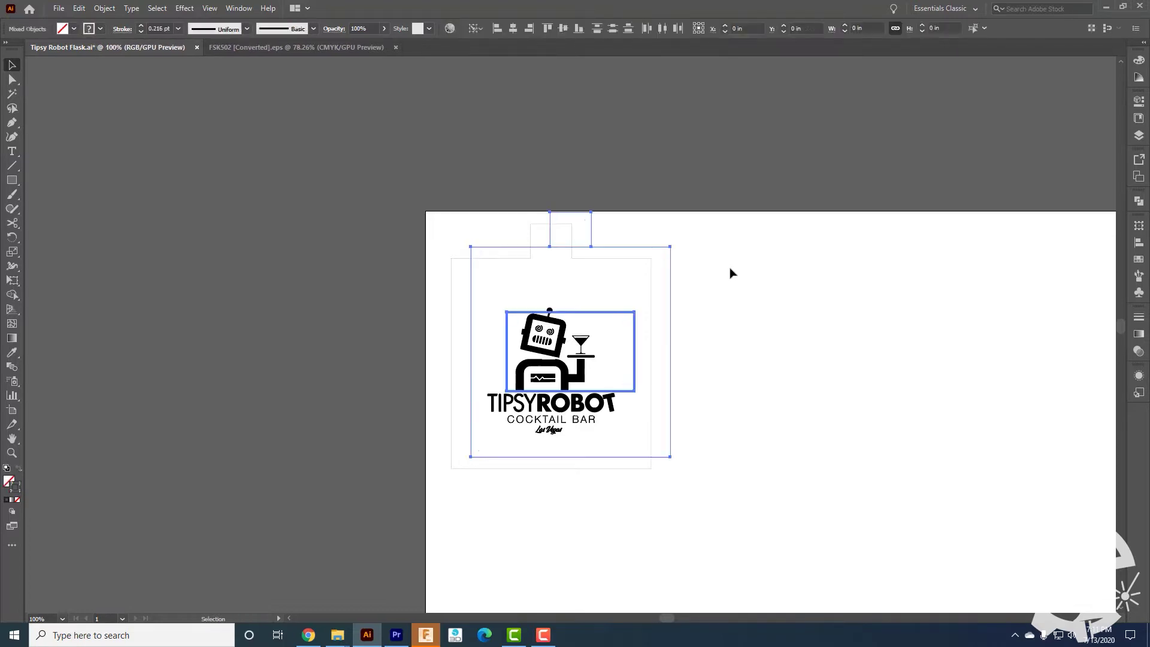
left_click_drag(666, 251, 862, 262)
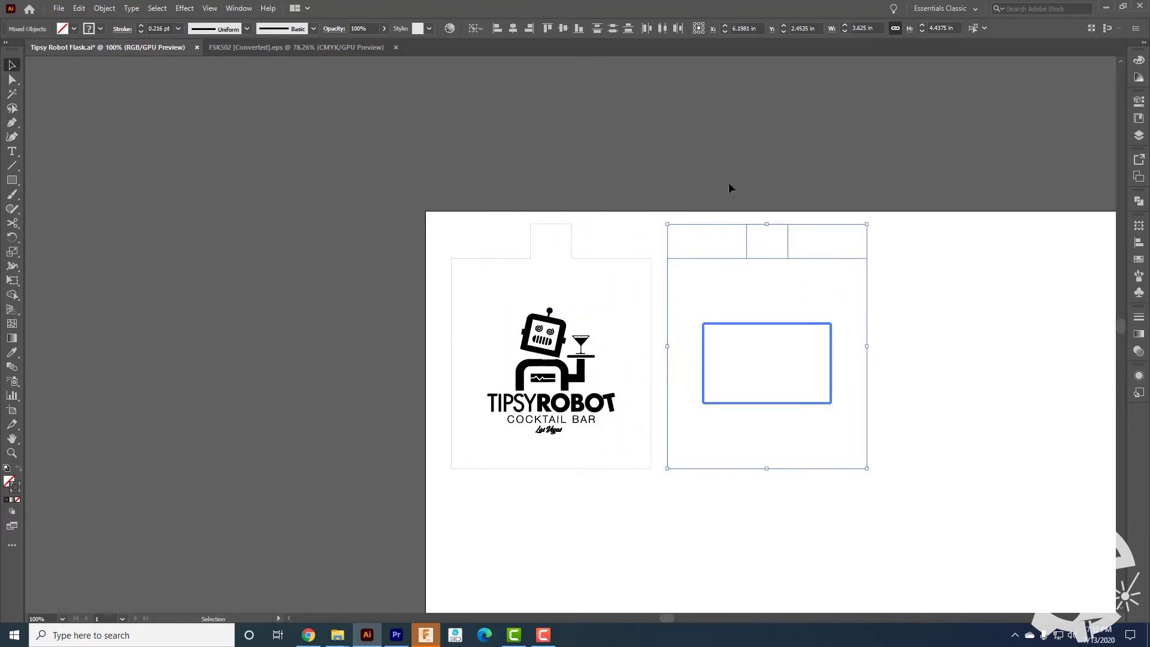
left_click(741, 348)
Step: Release the pasted flask's compound path into separate neck and body paths
left_click(749, 324)
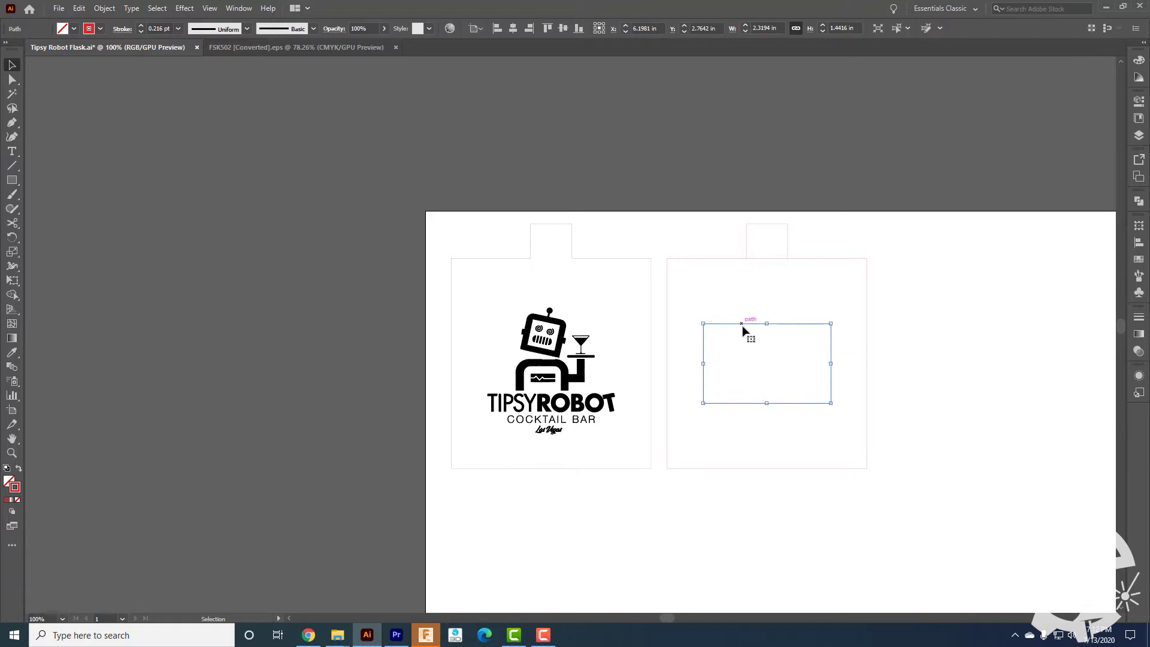
left_click(754, 295)
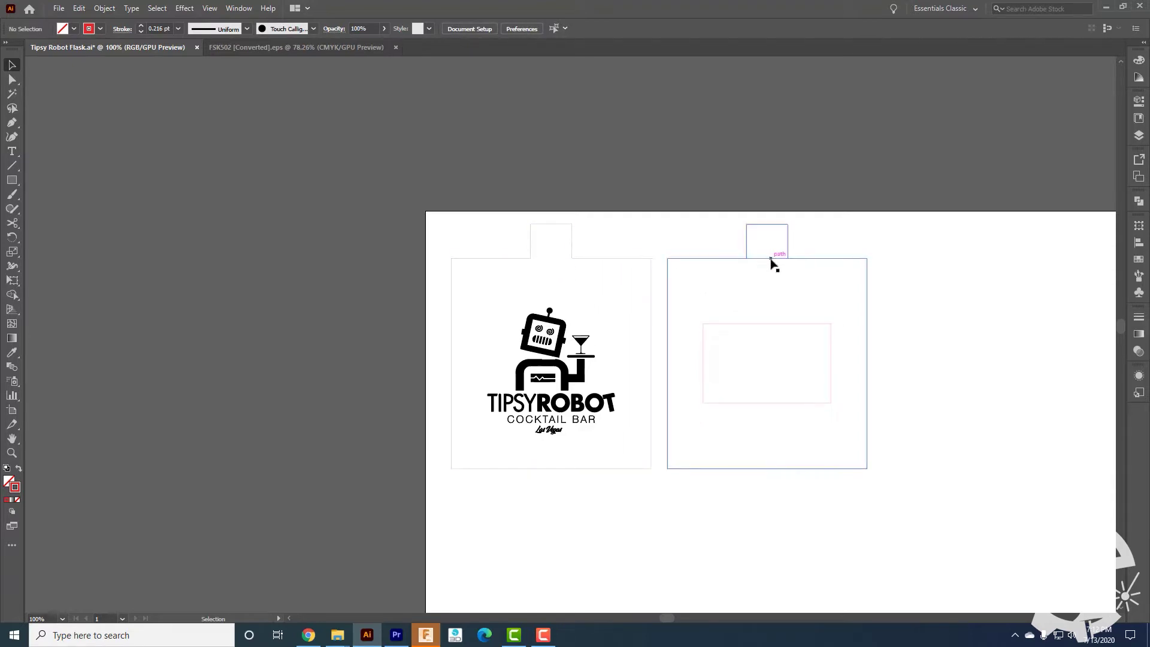
left_click(773, 226)
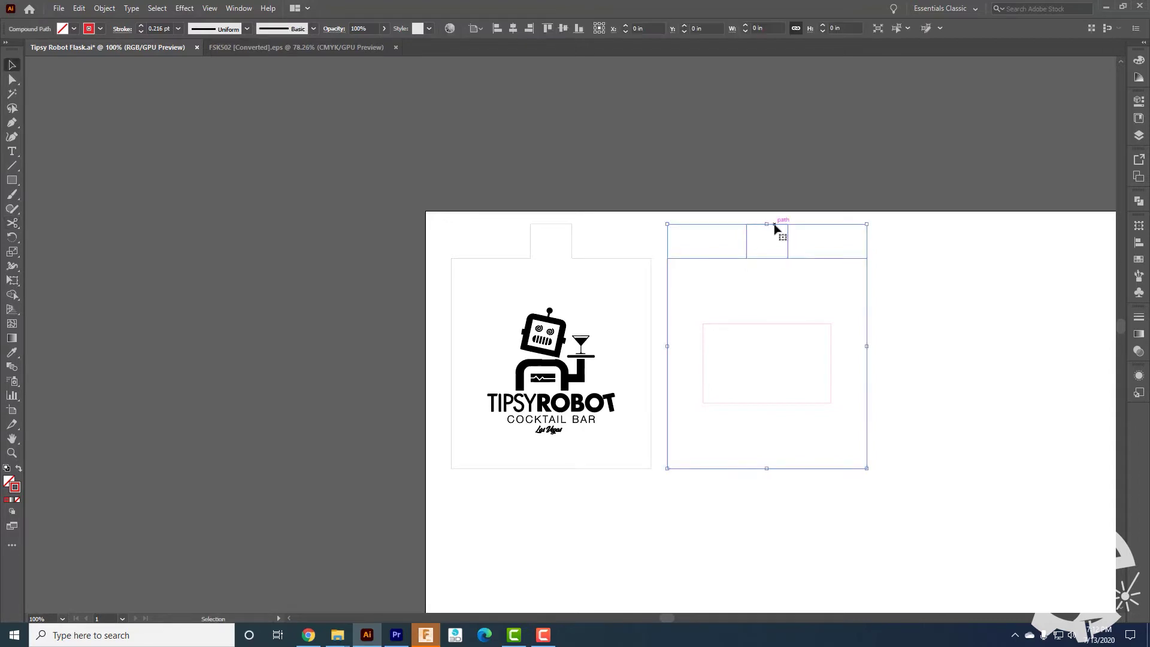
right_click(773, 226)
left_click(816, 310)
Step: Stretch the neck rectangle down into the body, then select neck and body together
left_click(778, 224)
left_click_drag(767, 258, 767, 291)
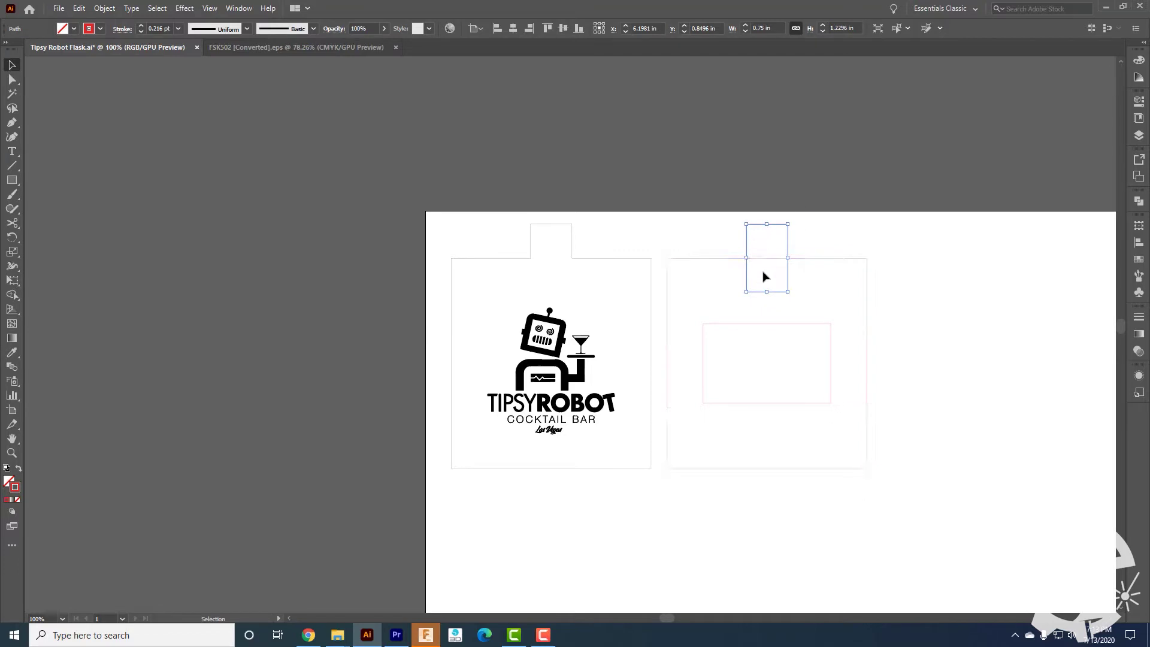
left_click(857, 257)
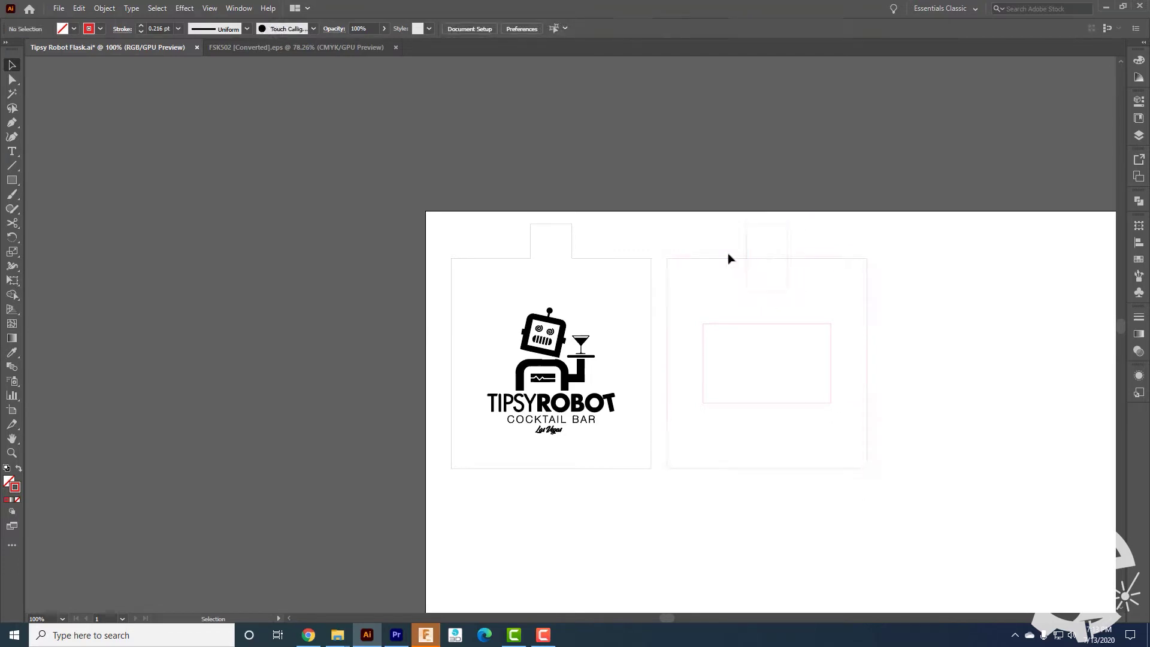
left_click_drag(724, 244, 815, 291)
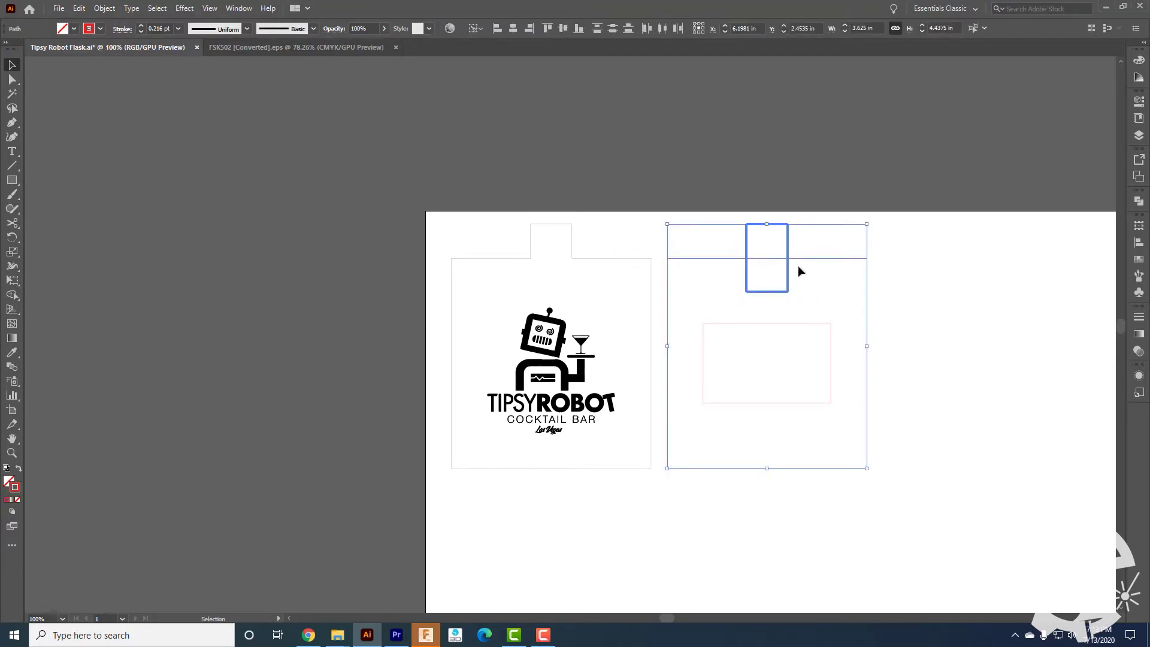
Step: Unite the neck and body with Pathfinder and outline them into one red-stroked, unfilled flask path
left_click(19, 469)
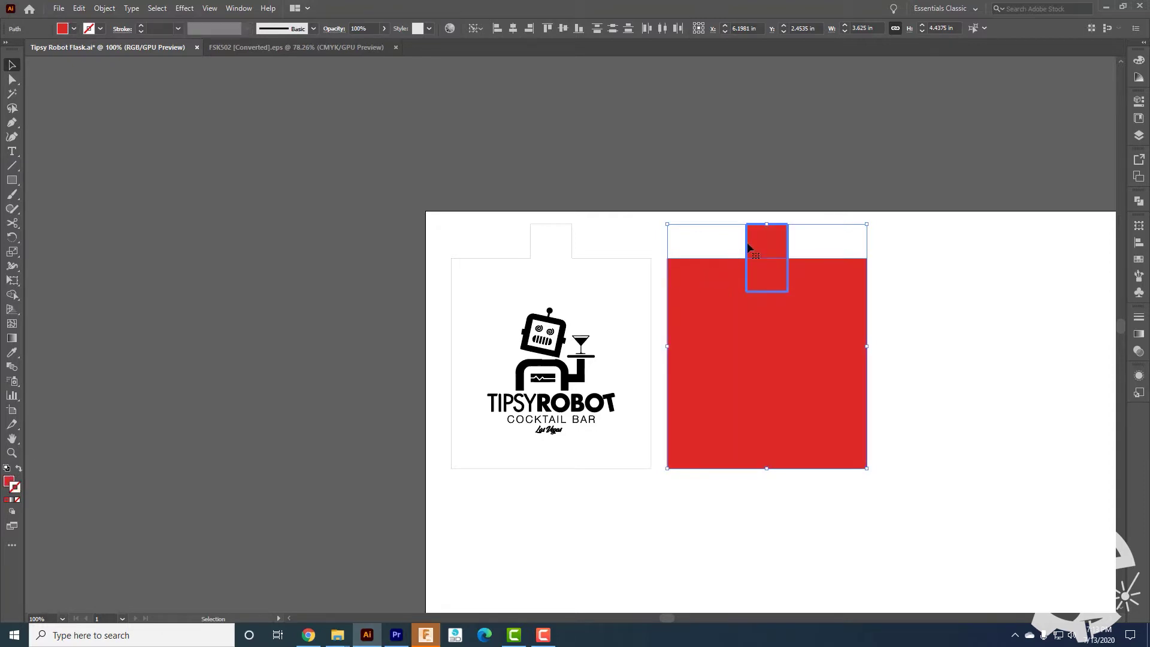
left_click(1139, 201)
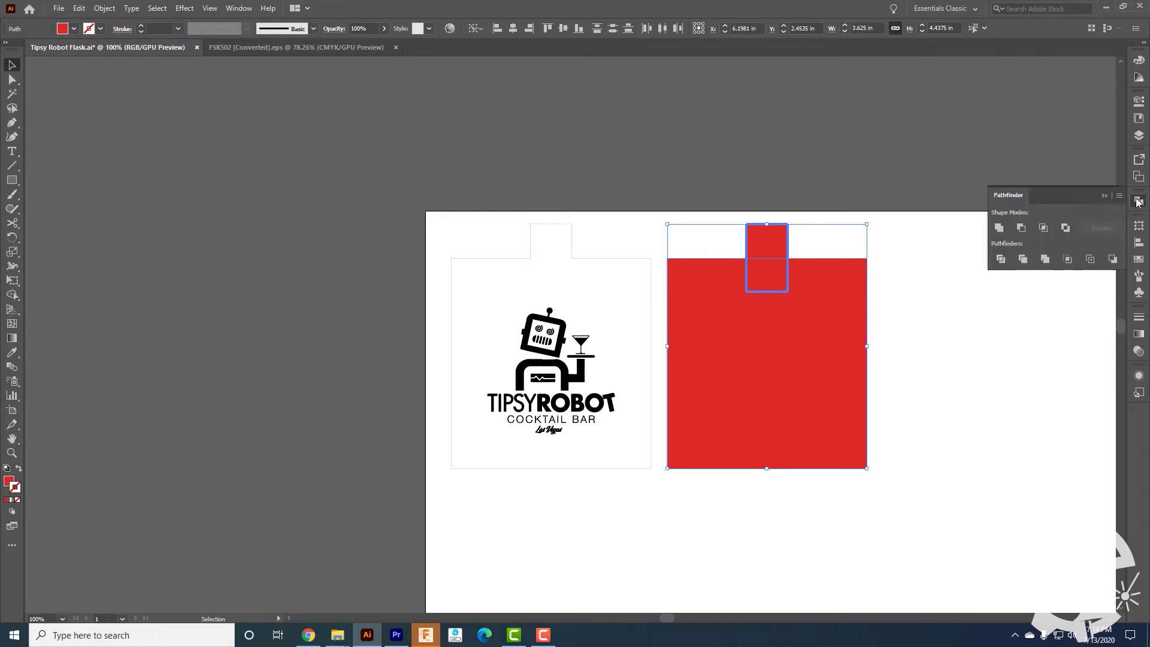
left_click(998, 229)
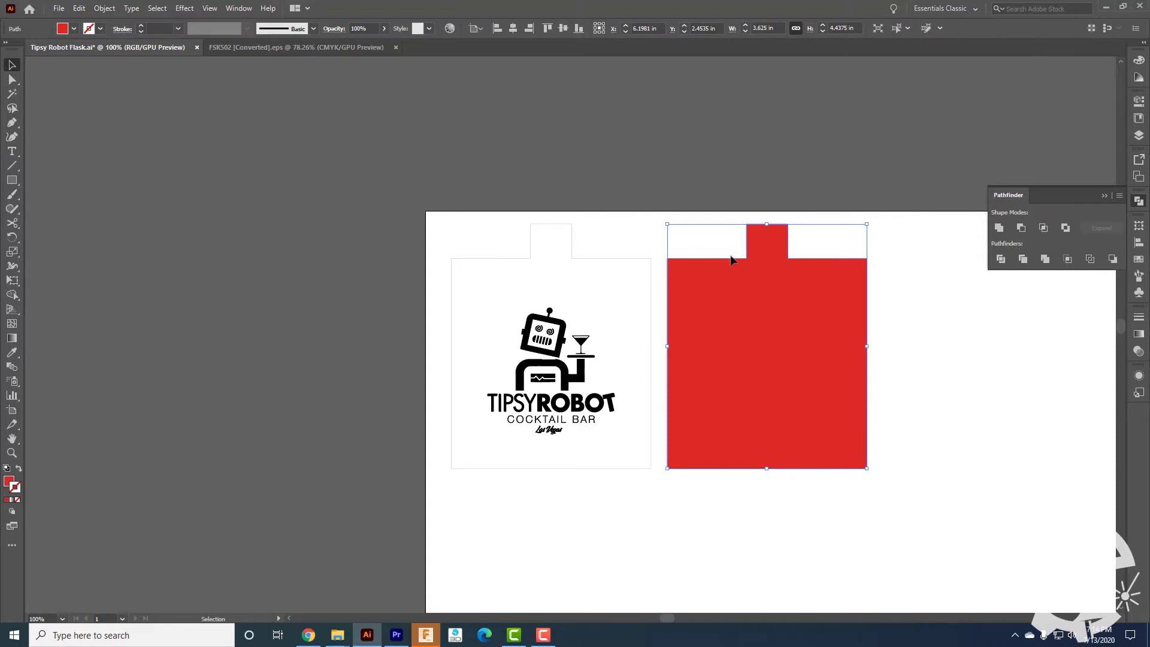
left_click(1089, 259)
left_click(934, 265)
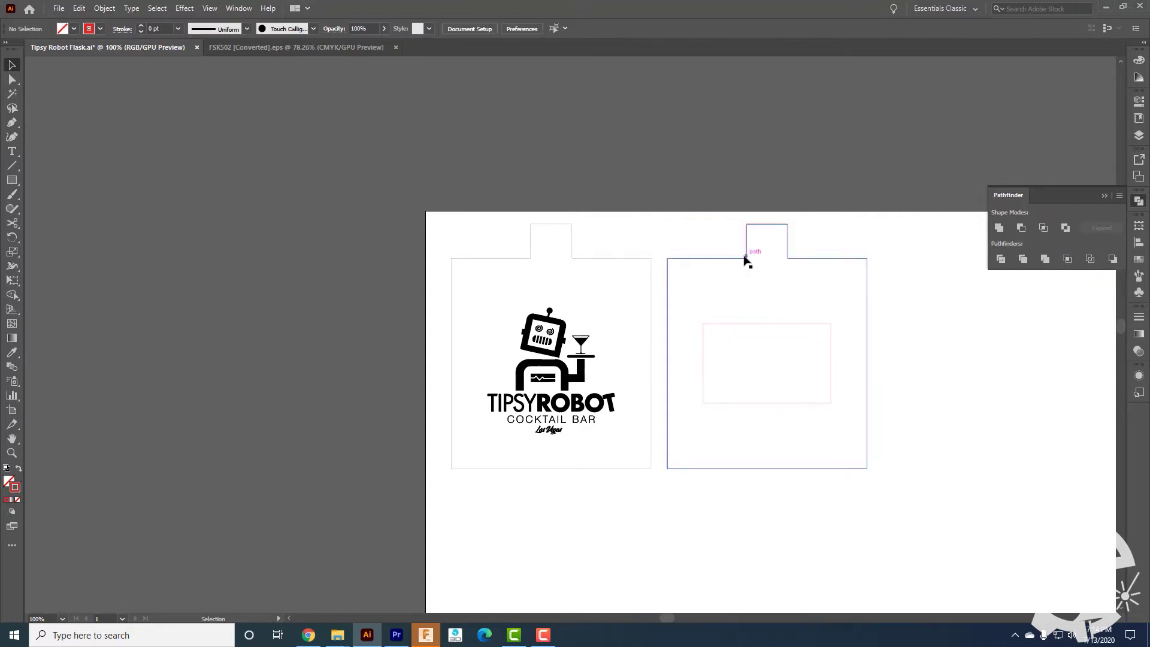
left_click(740, 264)
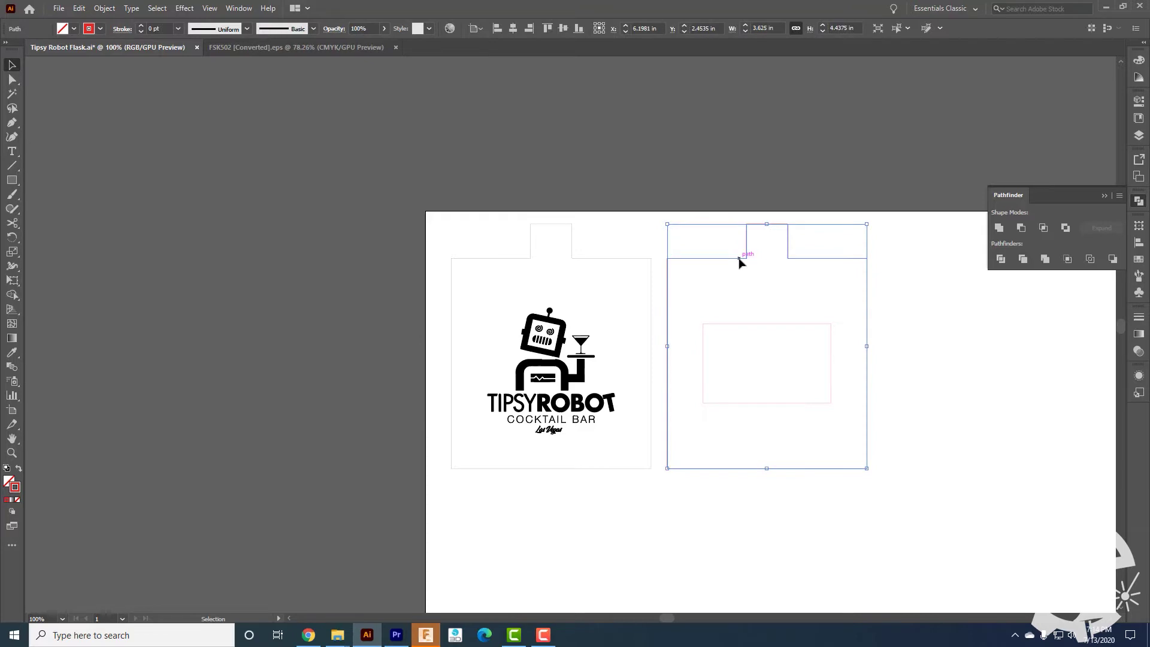
left_click(1138, 100)
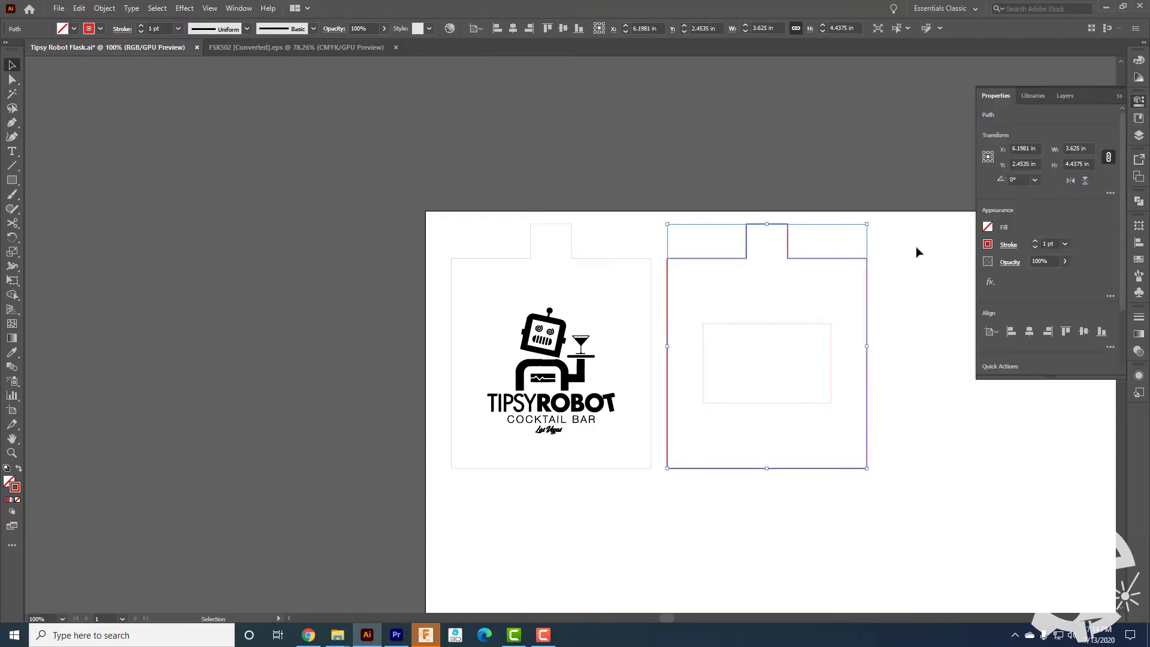
left_click(877, 267)
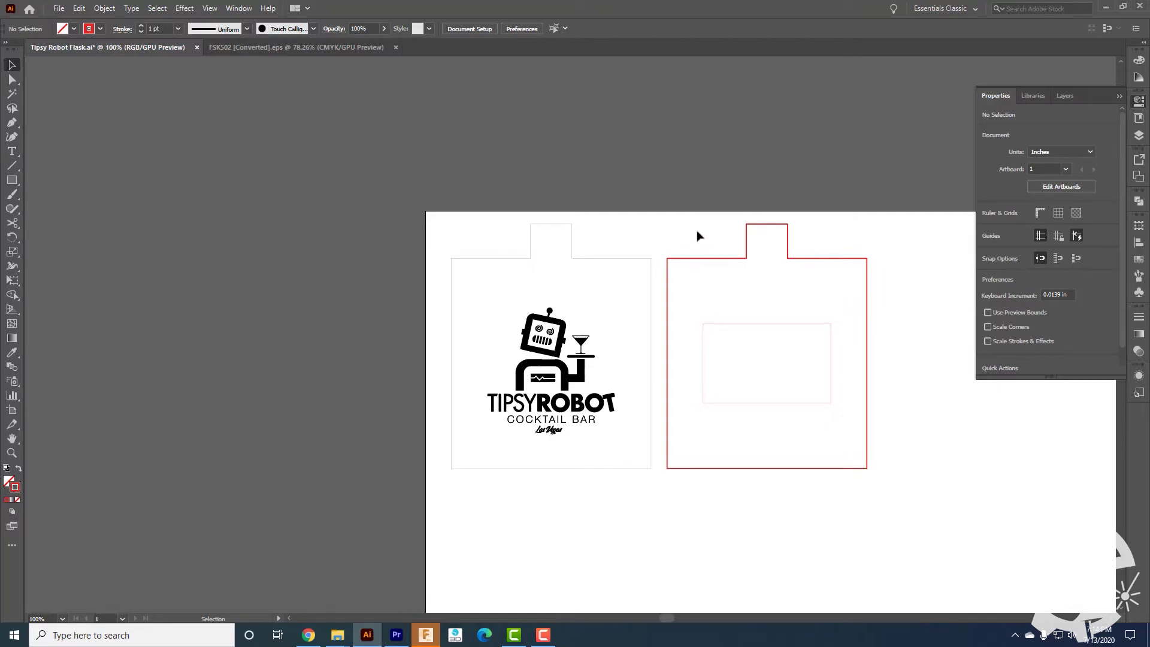
Step: Draw a rectangle over the left shoulder beside the neck and select it with the flask outline
left_click(509, 259)
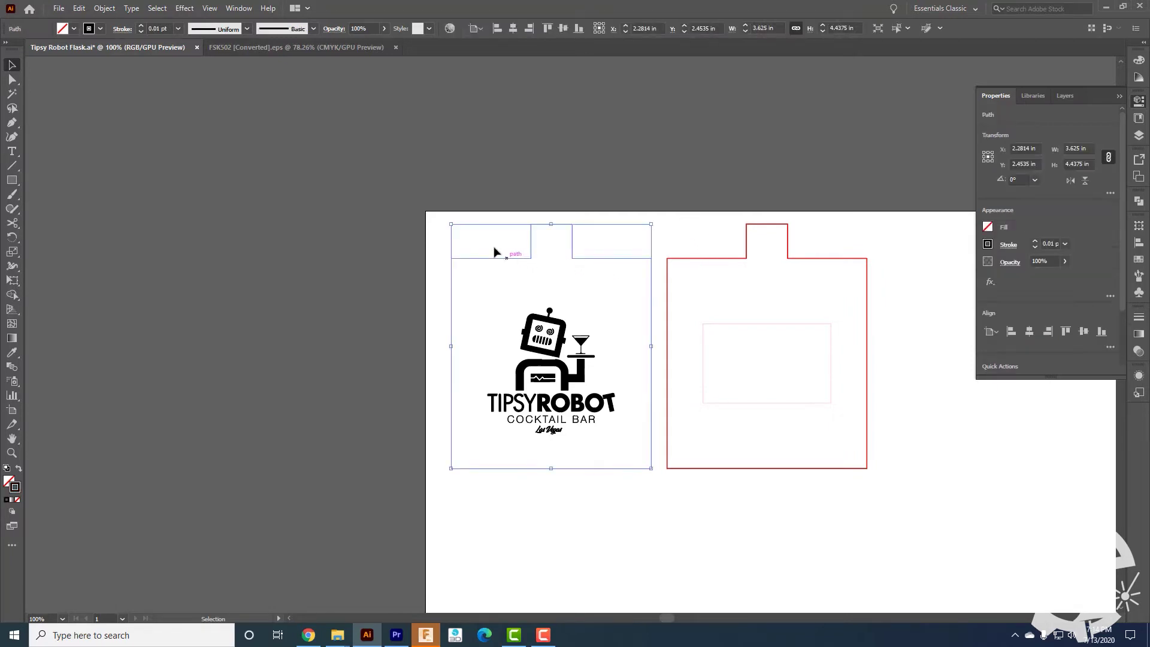
left_click(479, 267)
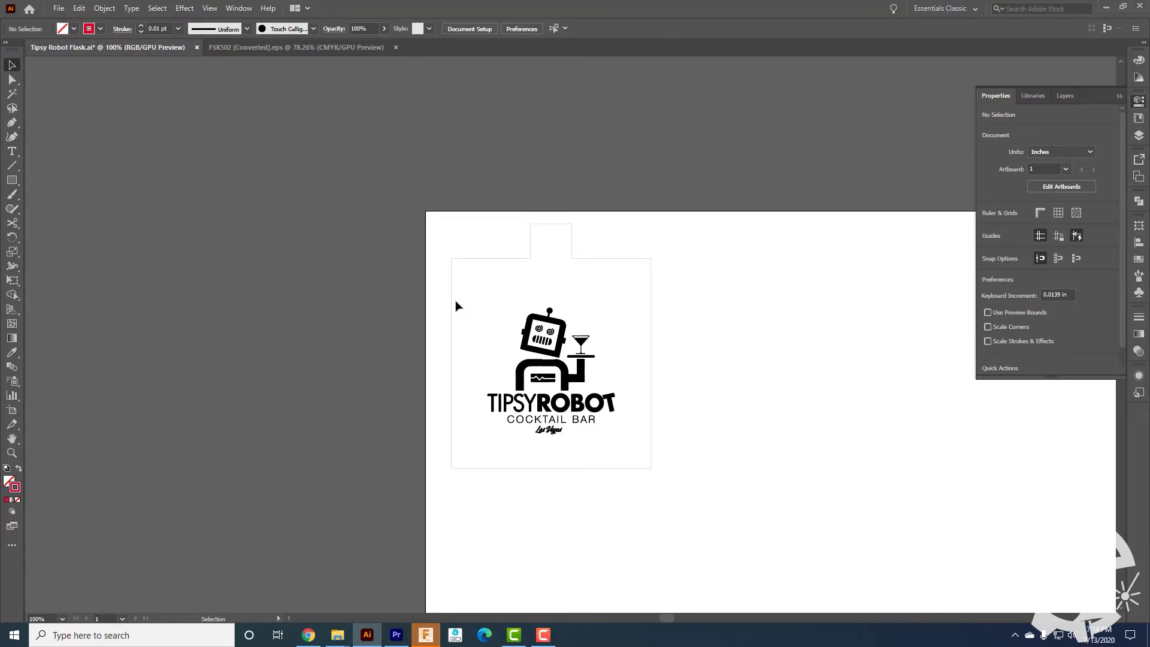
left_click(12, 179)
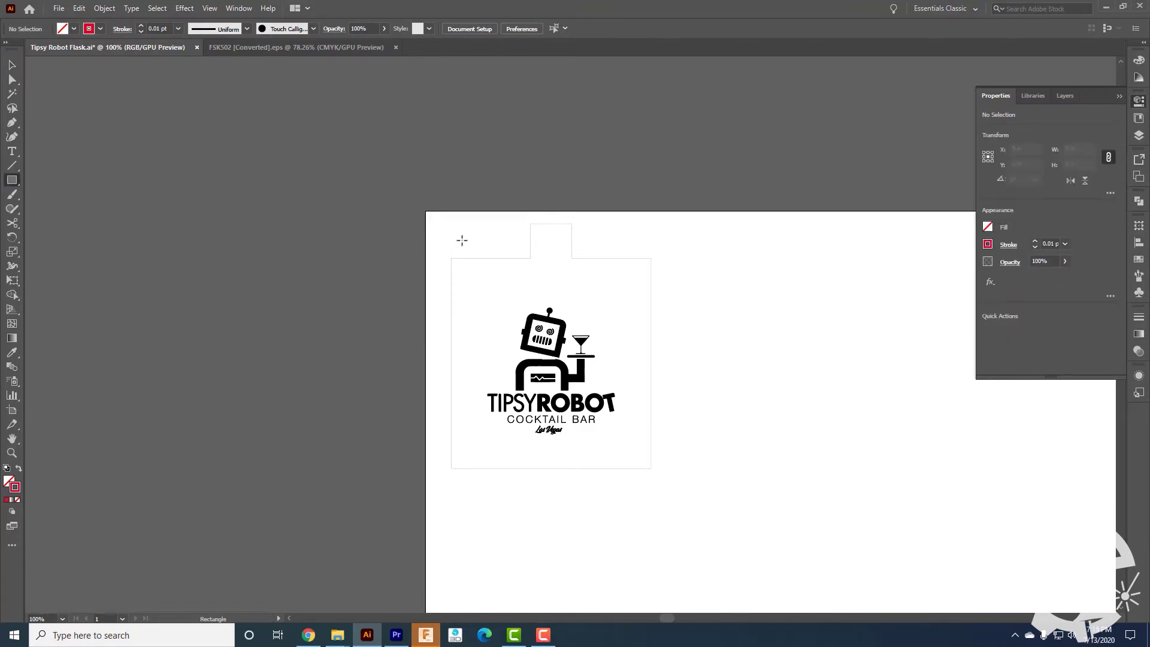
left_click_drag(462, 236, 547, 273)
key("v")
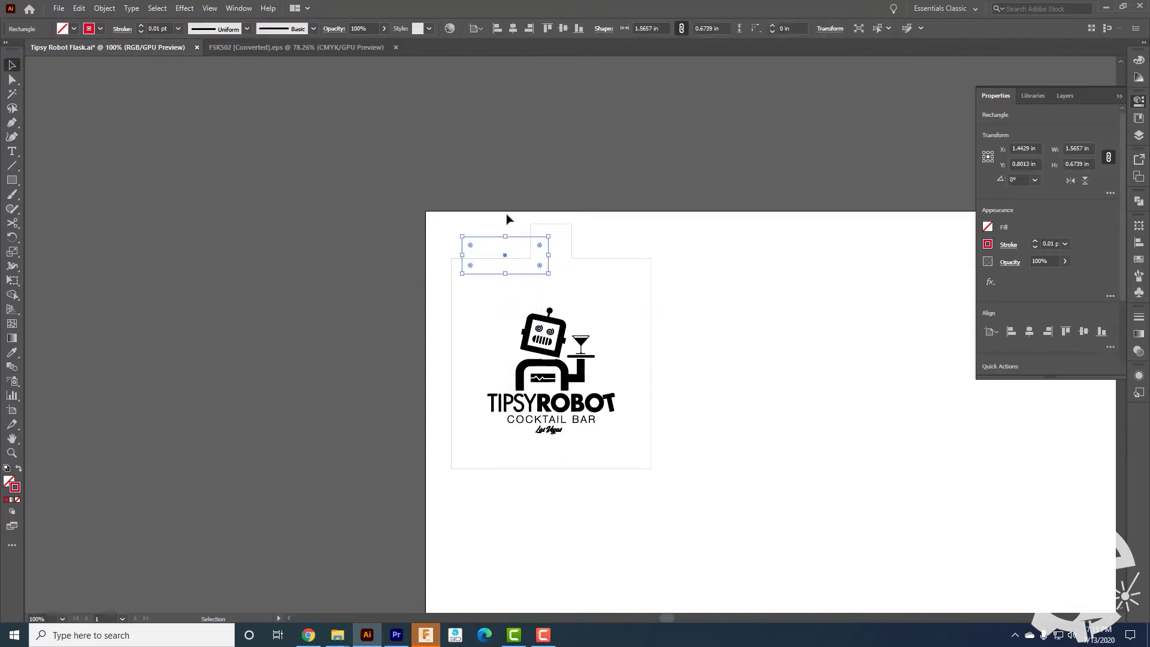
left_click_drag(508, 218, 555, 251)
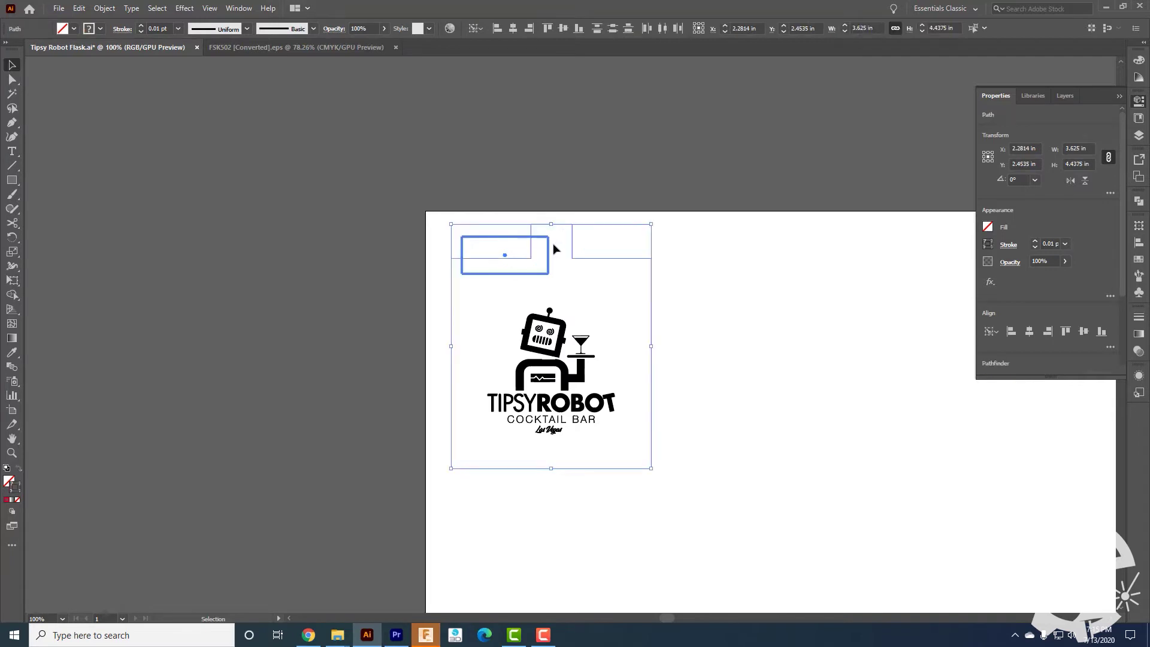
Step: Fill the rectangle and flask red with no stroke, then Pathfinder Unite and Outline them
left_click(7, 500)
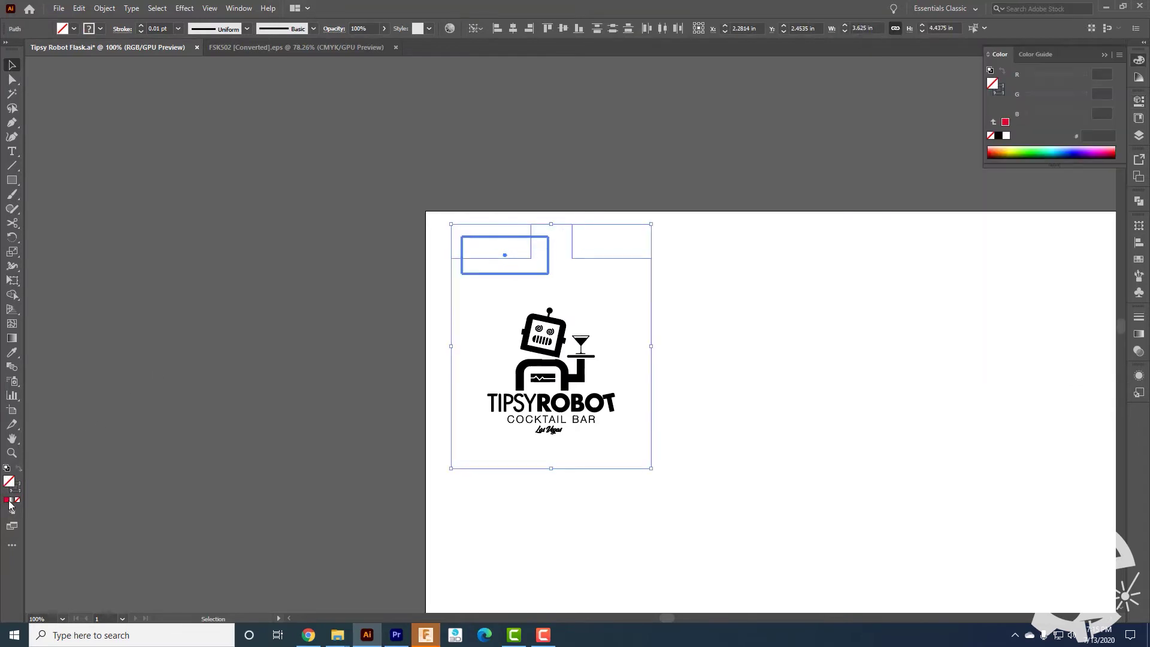
left_click(8, 501)
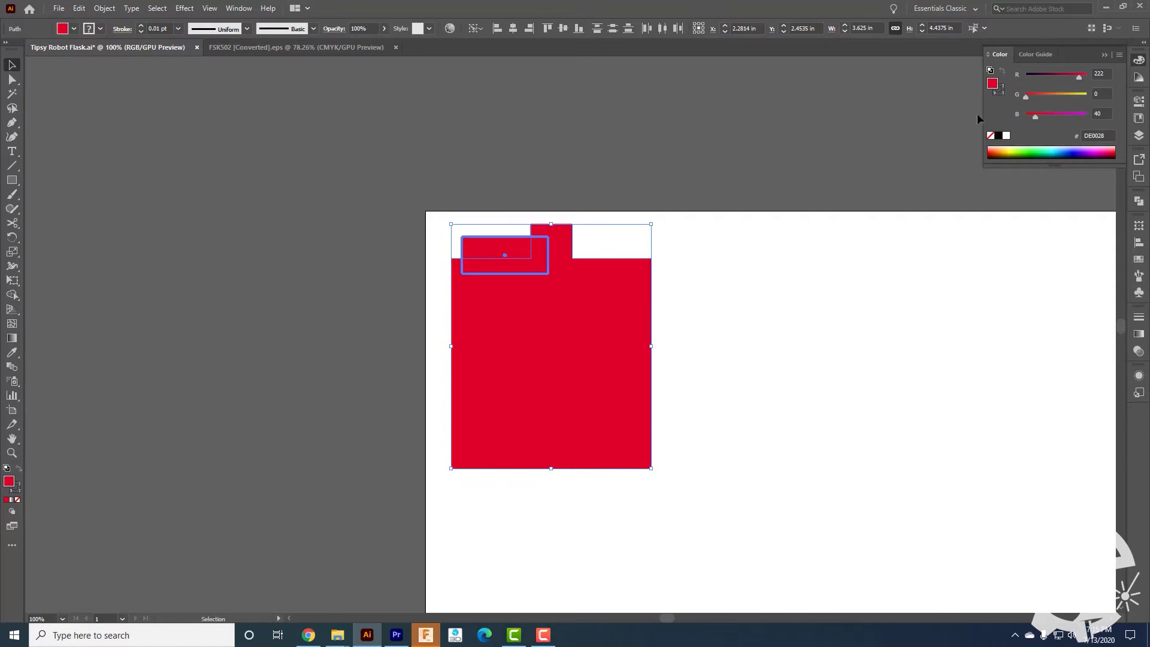
left_click(998, 91)
left_click(990, 136)
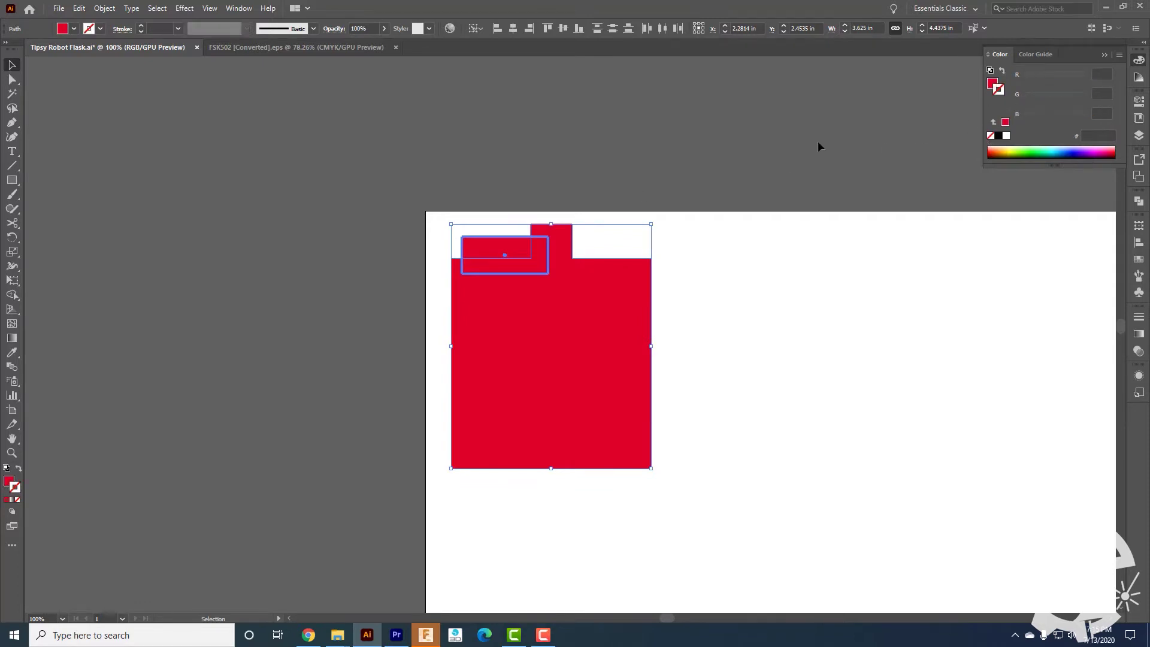
left_click(818, 143)
left_click(572, 264)
left_click(1138, 202)
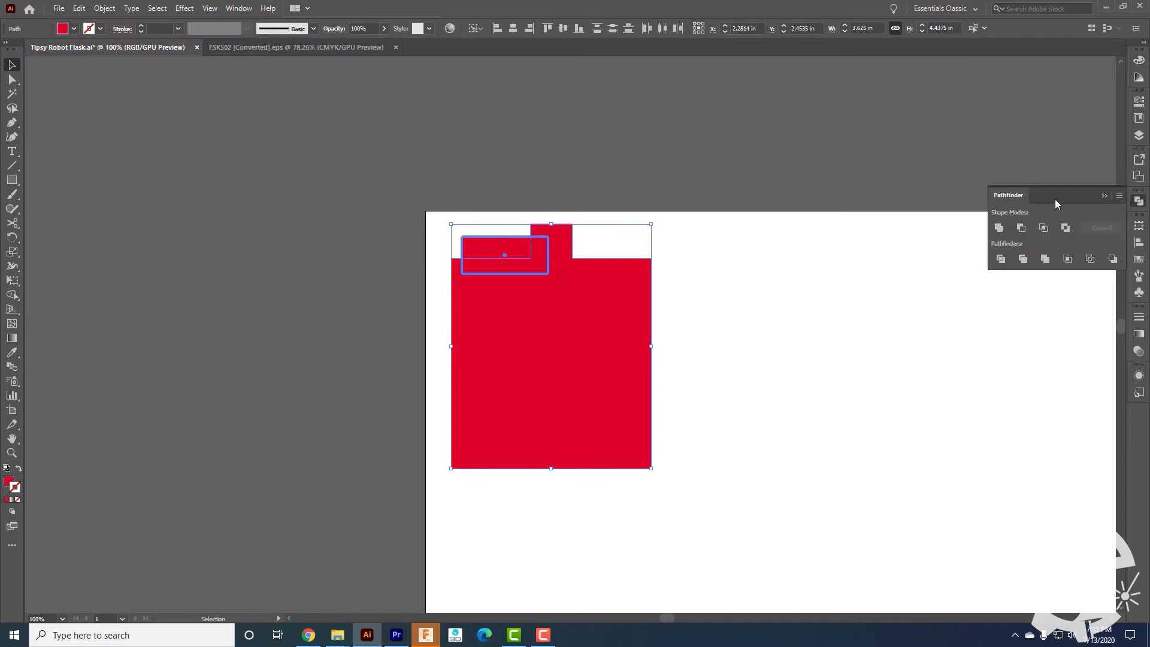
left_click(998, 229)
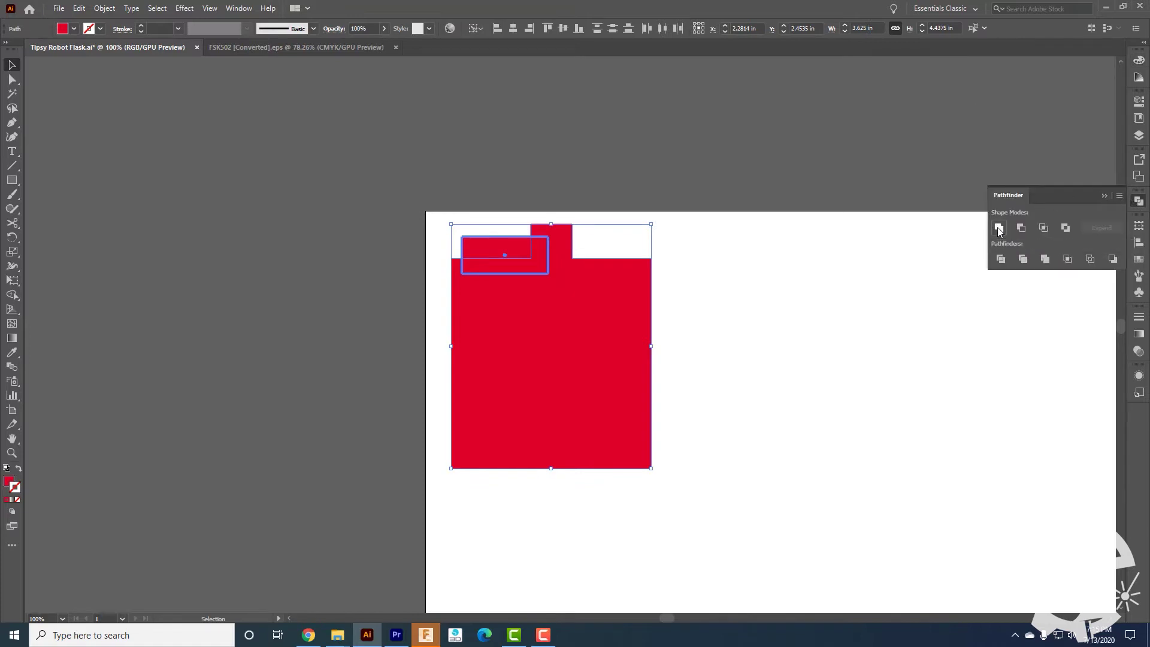
left_click(1089, 258)
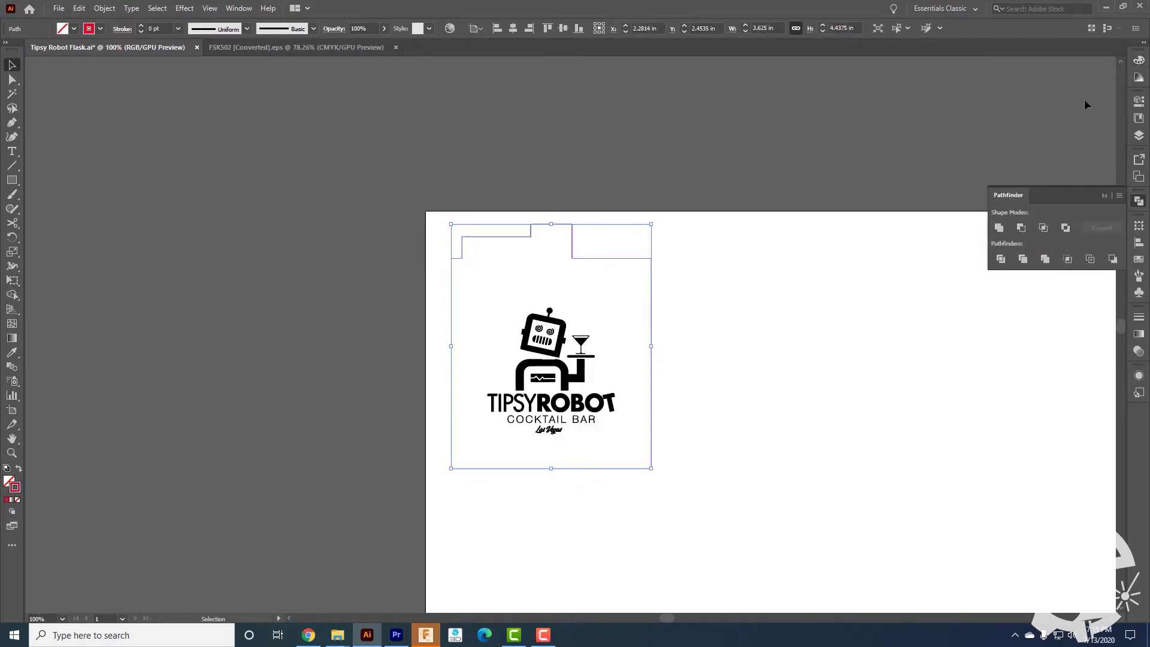
Step: Give the stepped flask outline a 1 pt stroke
left_click(1138, 61)
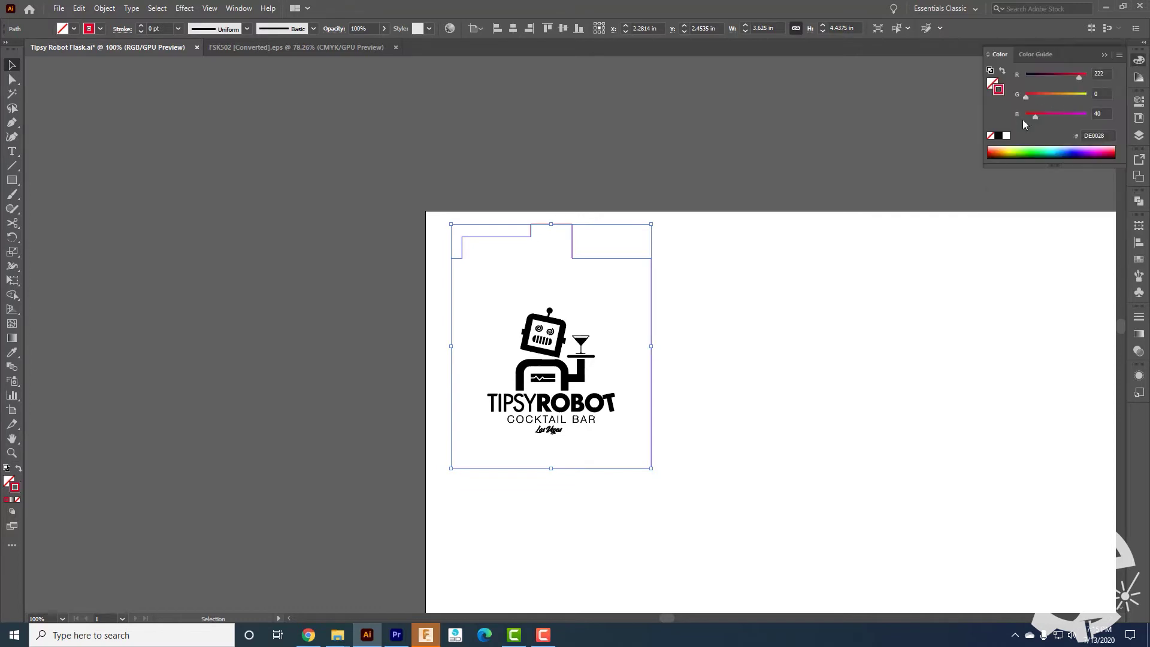
left_click(722, 180)
left_click(479, 239)
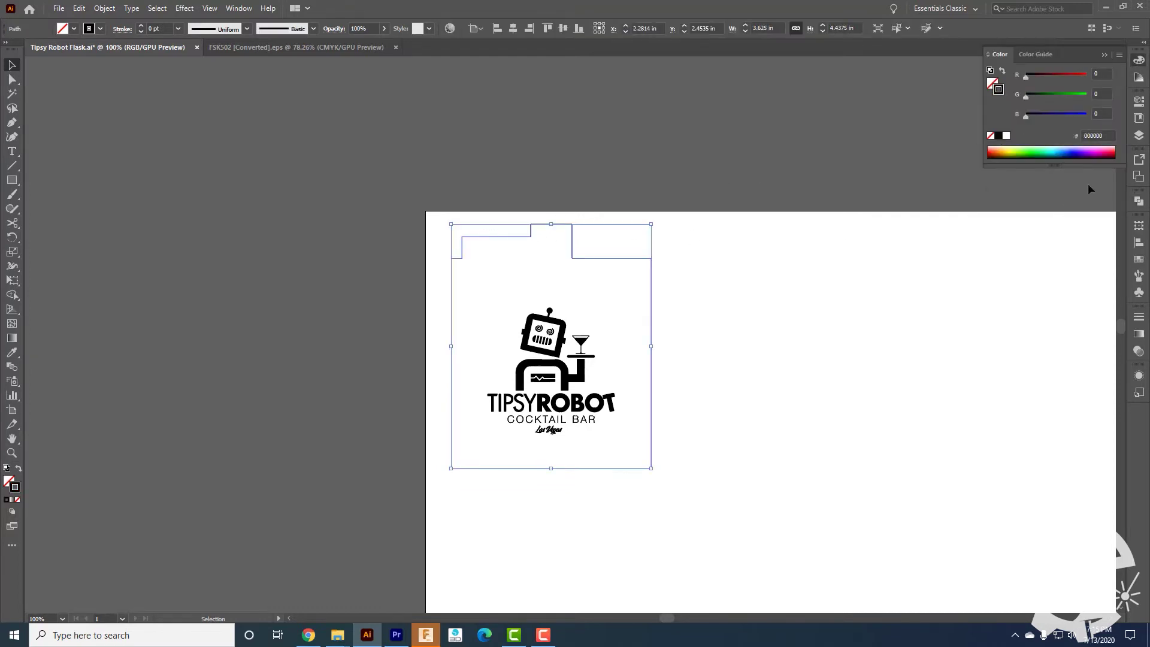
left_click(1141, 102)
left_click(1036, 243)
left_click(556, 254)
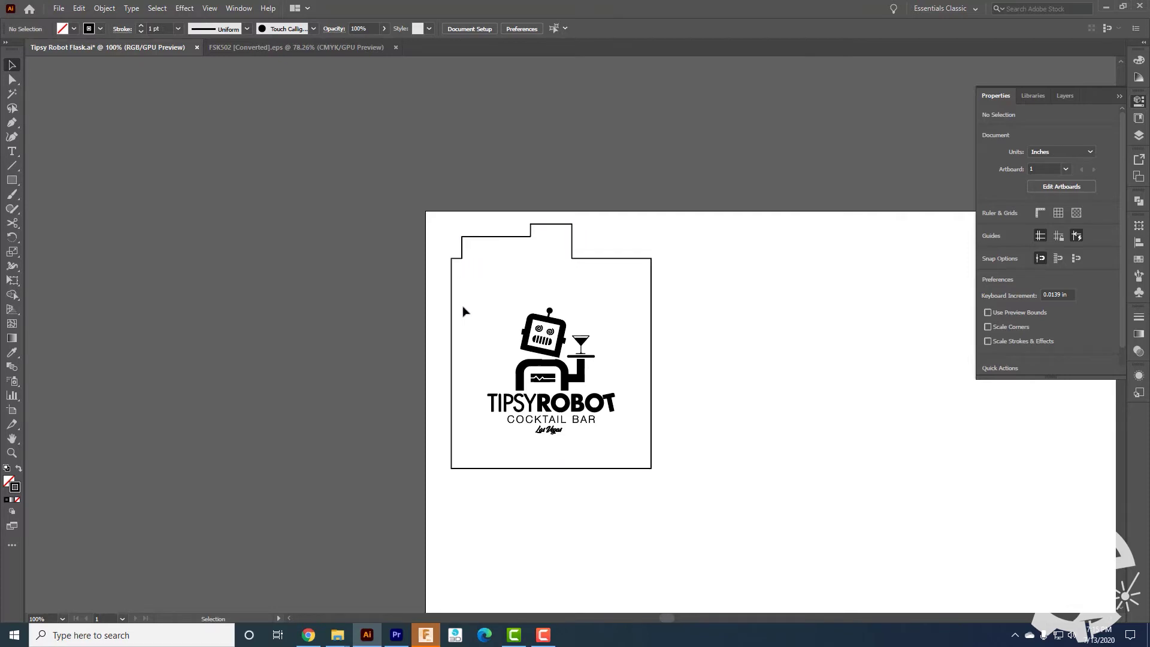
Step: Draw a rectangle covering the flask body below the neck
left_click(540, 353)
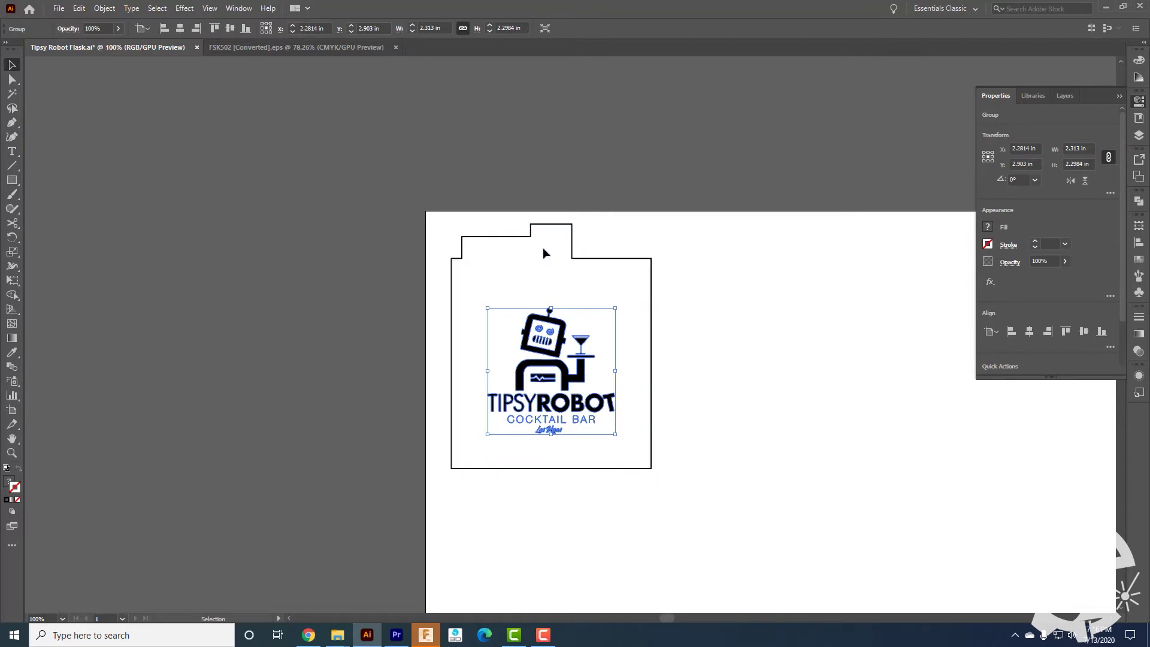
left_click(671, 360)
key("m")
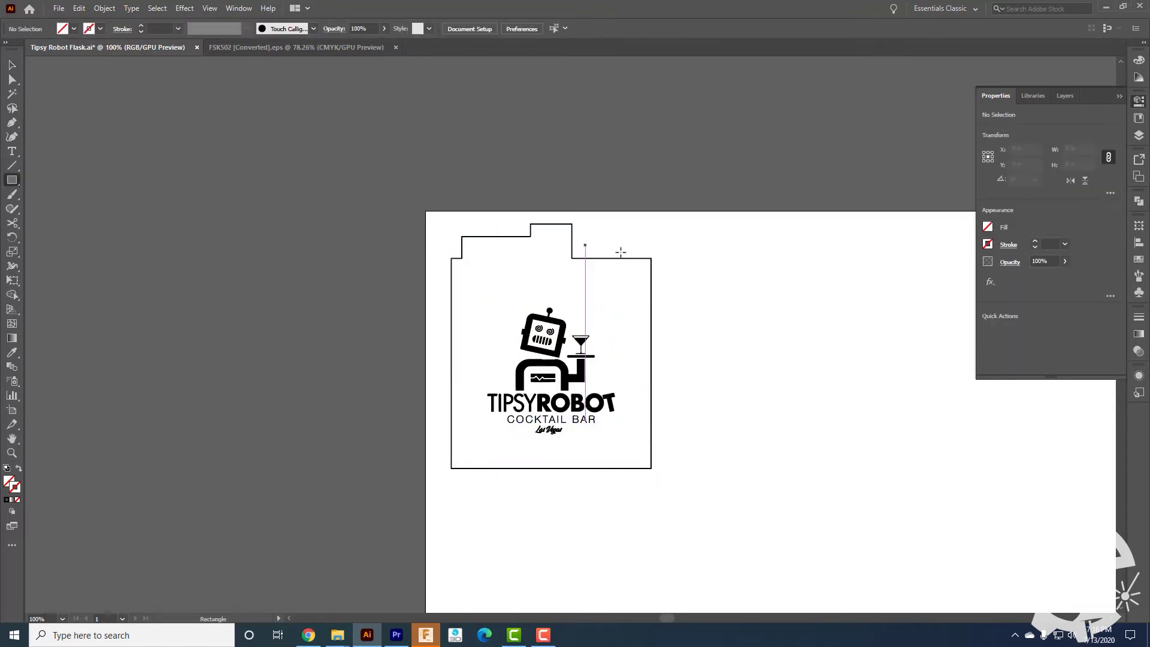
left_click_drag(652, 258, 451, 470)
key("v")
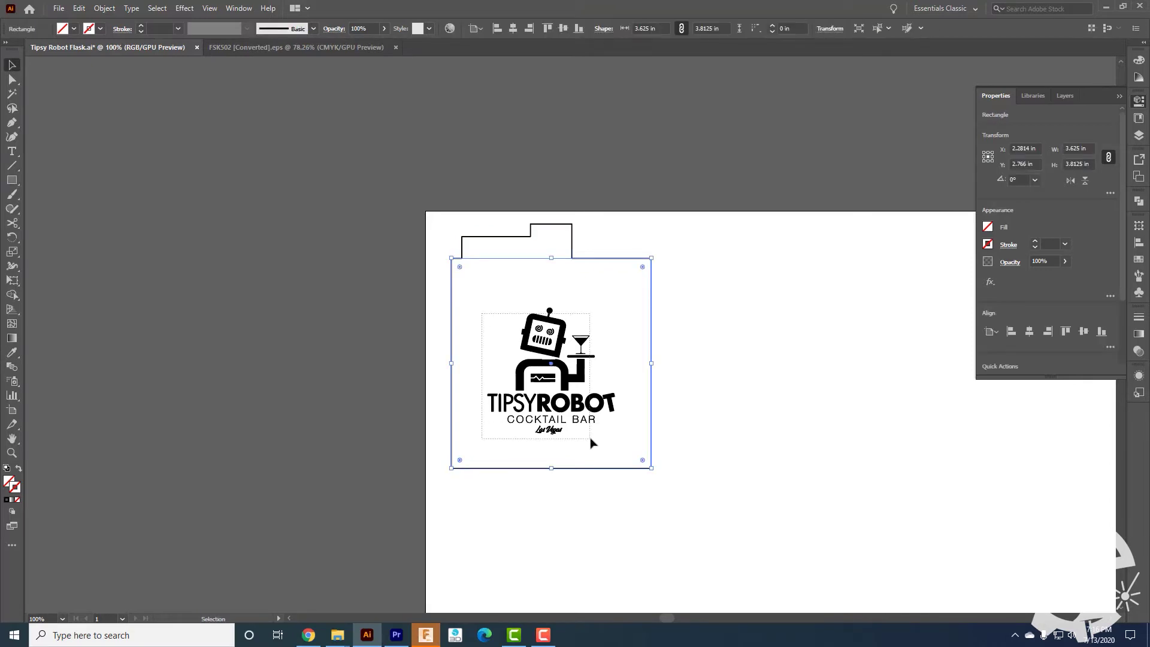
Step: Vertically centre the Tipsy Robot logo within the body rectangle using Vertical Align Center
left_click(622, 450, "shift")
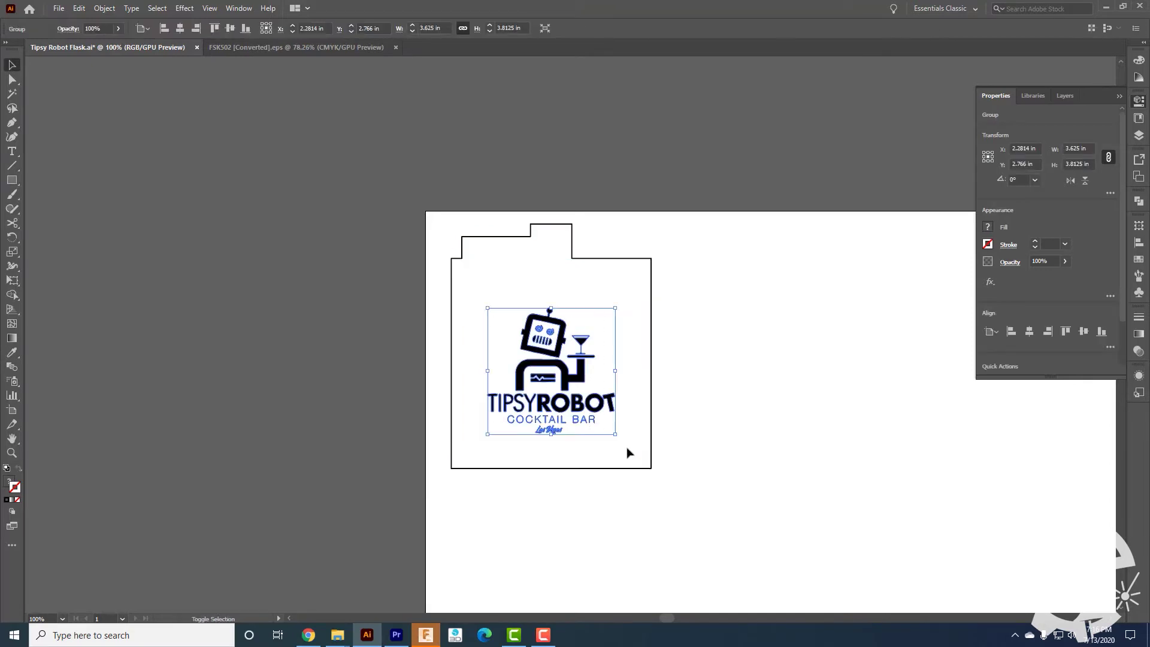
left_click(603, 259, "shift")
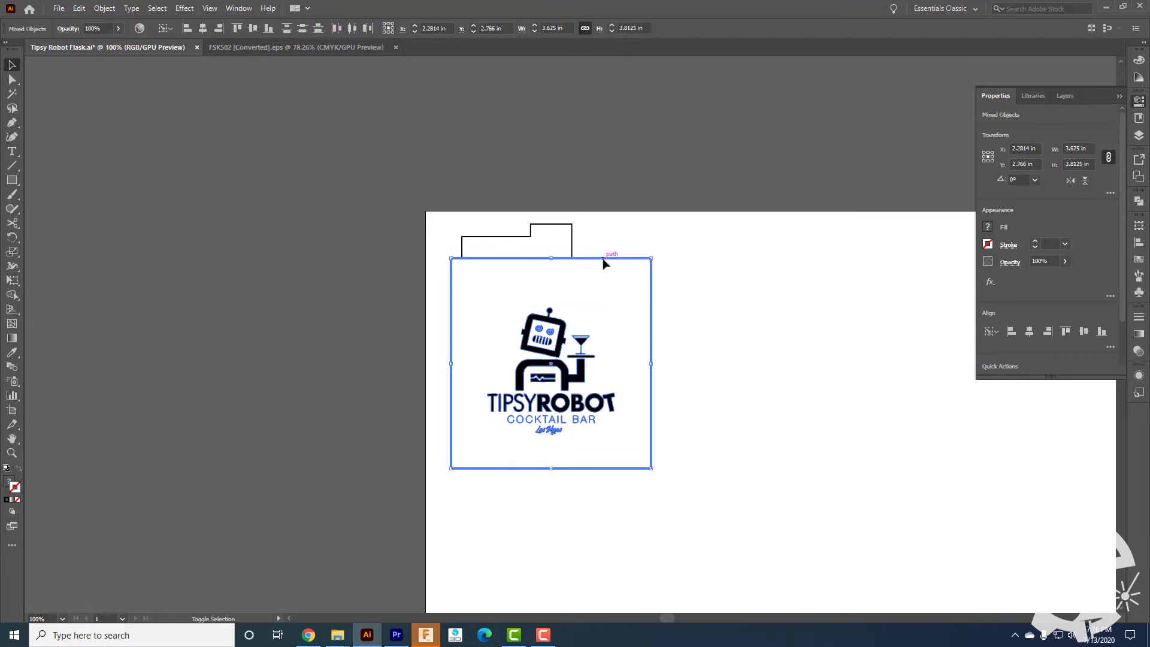
left_click(1083, 332)
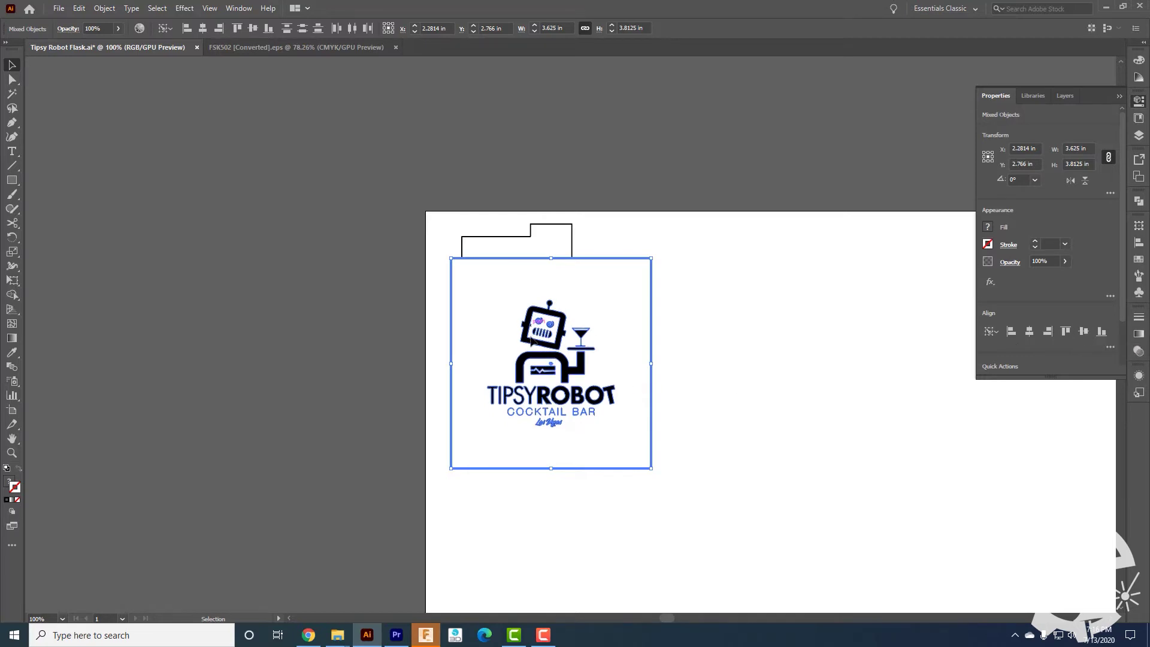
left_click(687, 334)
left_click(521, 275)
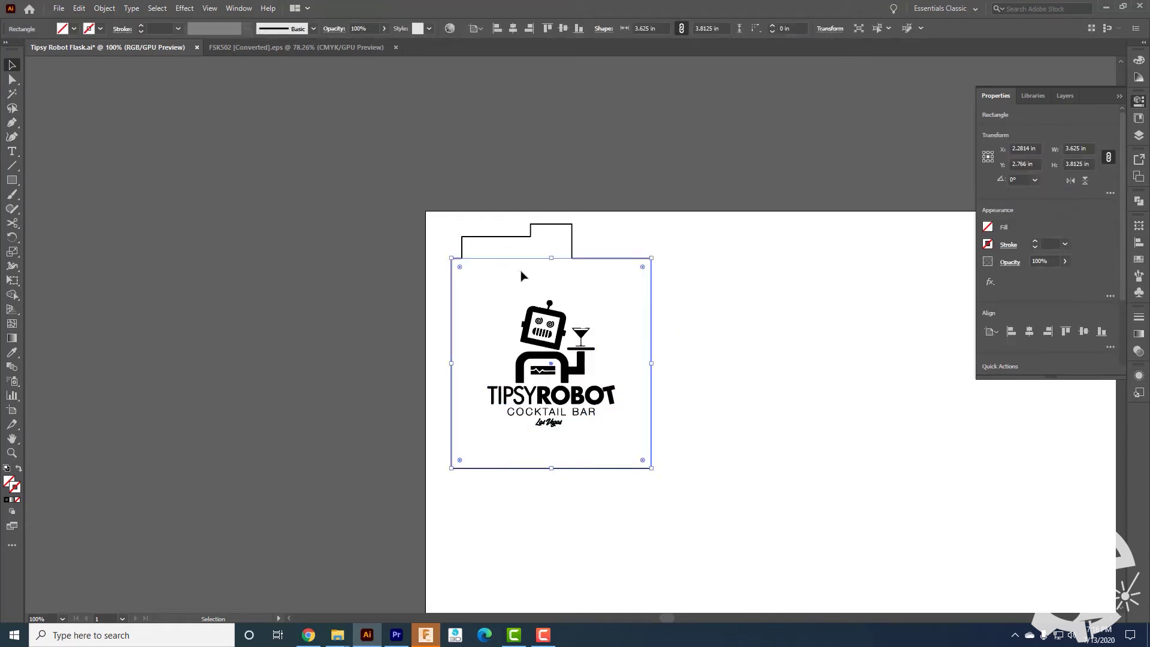
left_click(521, 275)
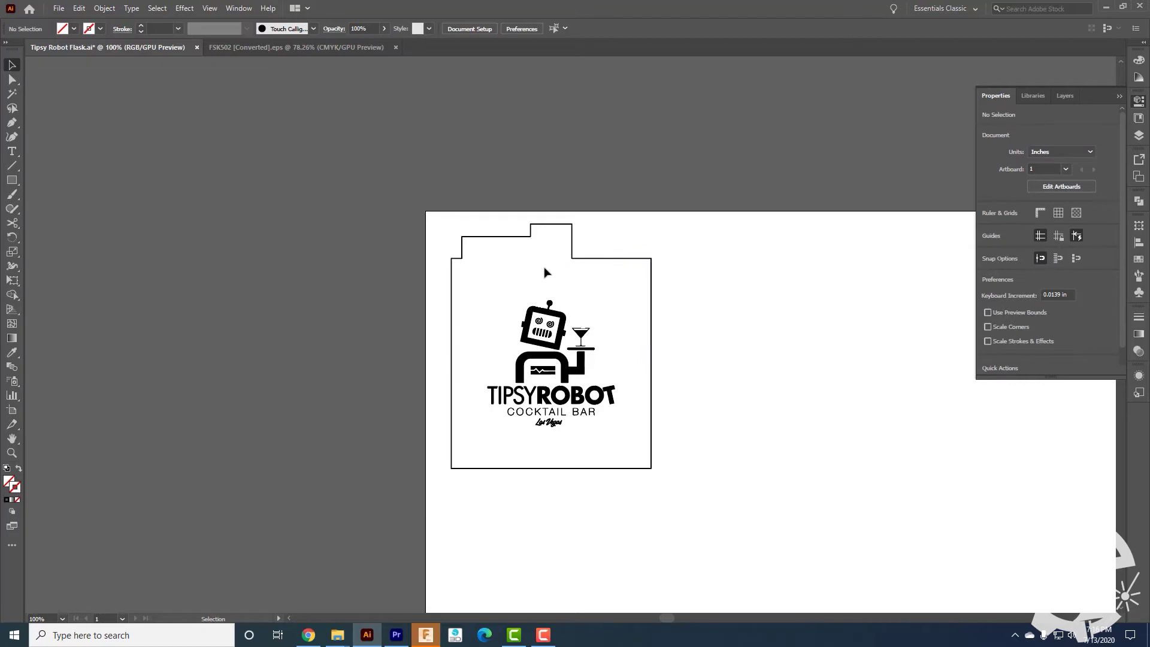
left_click_drag(610, 207, 478, 222)
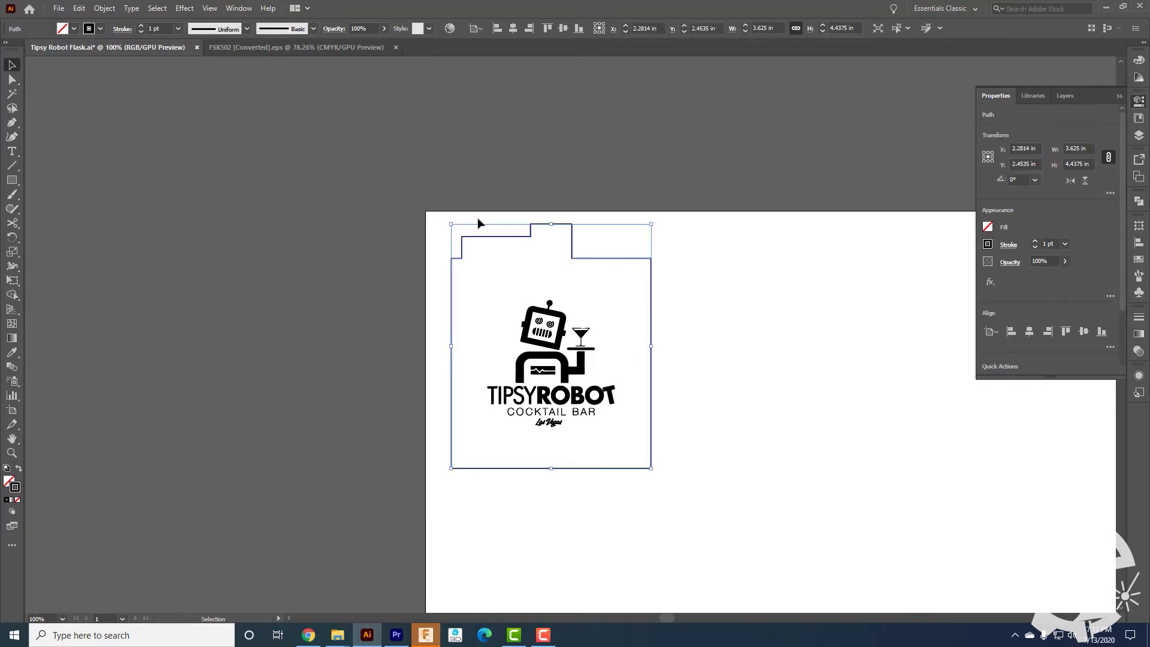